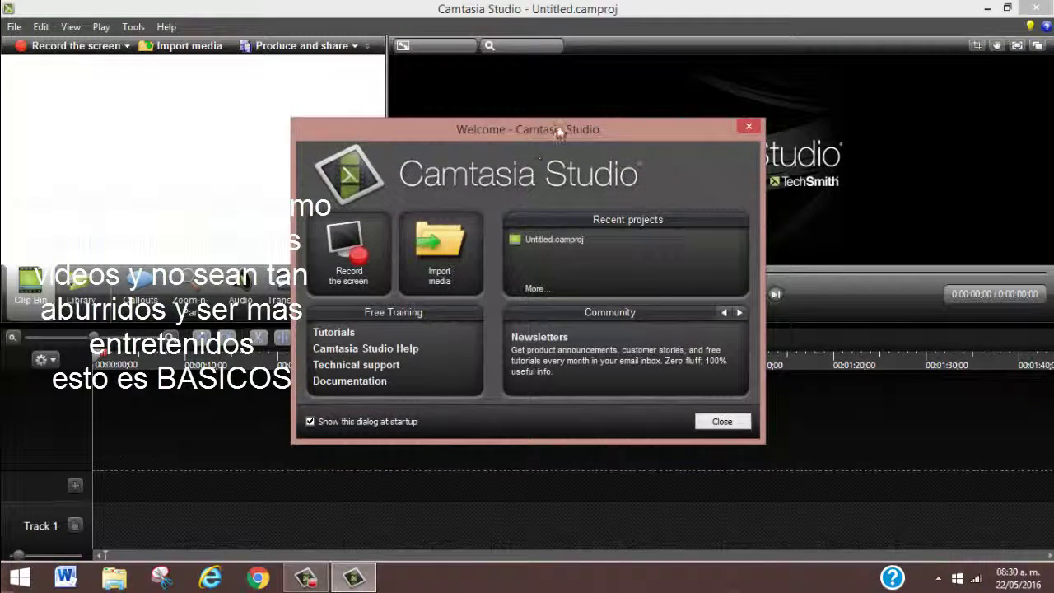
Dismiss the welcome dialog and import Untitled.mp4 from the Preparado el video folder
left_click(751, 129)
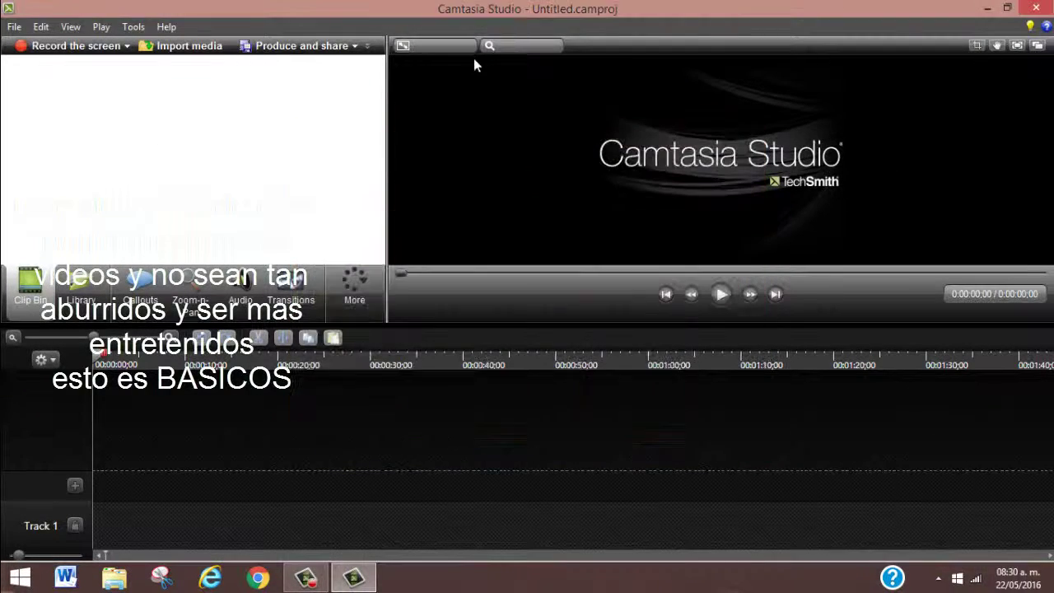
double_click(149, 156)
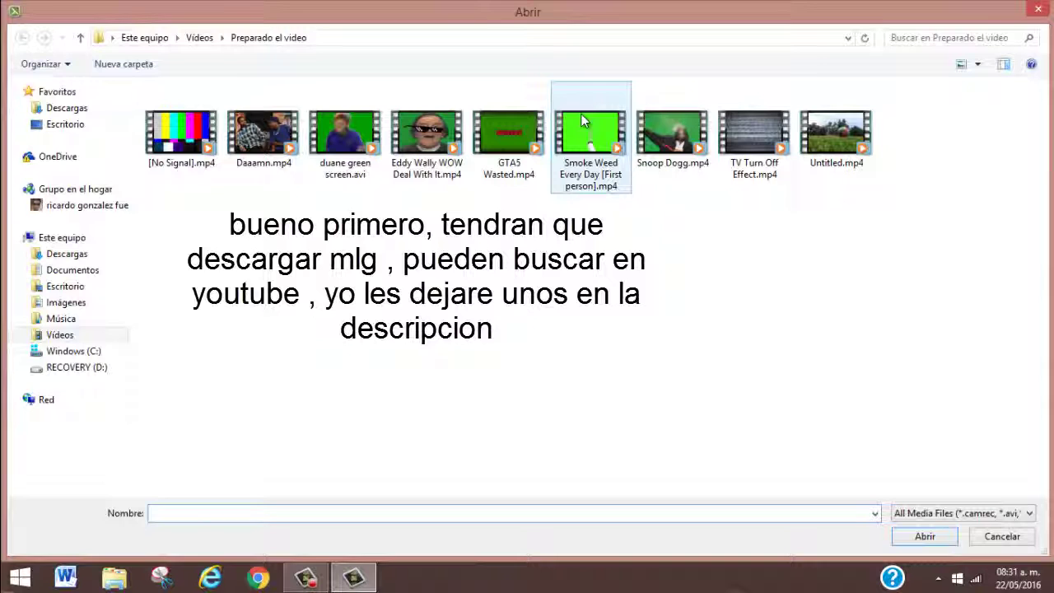
left_click(851, 134)
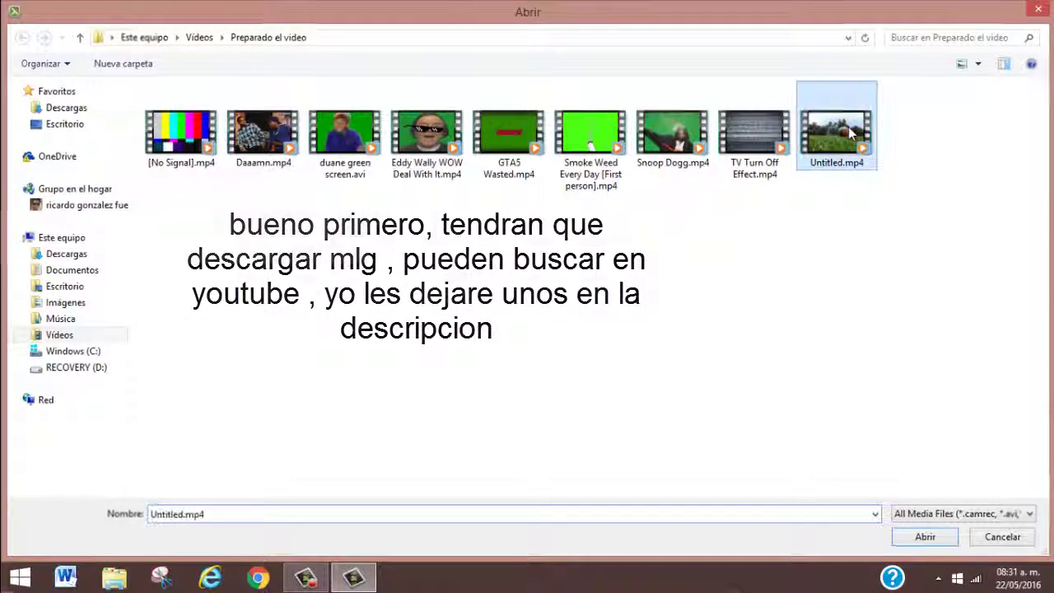
double_click(850, 135)
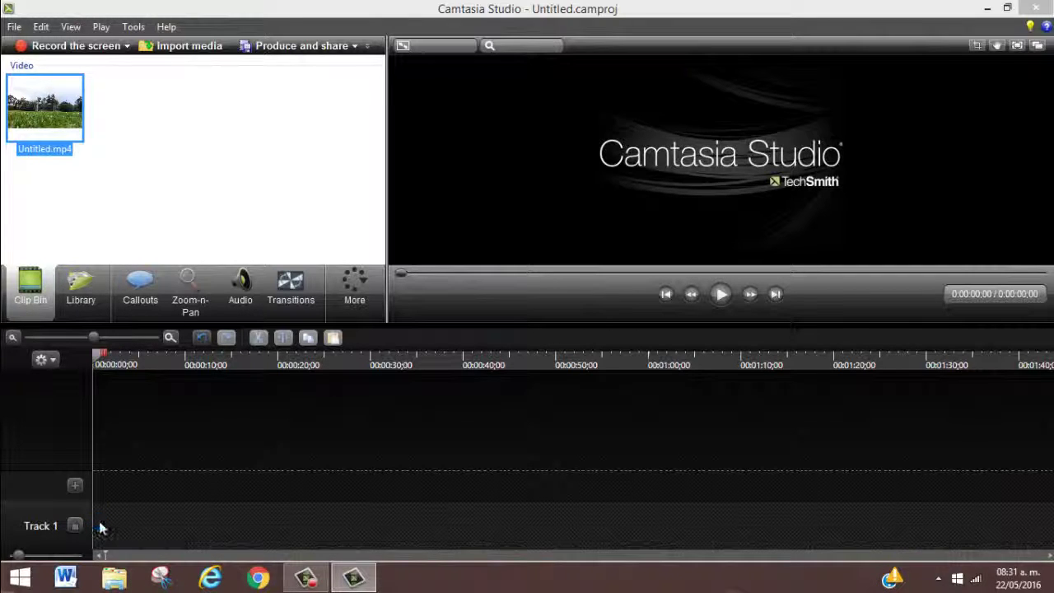
Place the Untitled.mp4 clip at the start of Track 1 and set the editing dimensions to 1280 x 720
left_click_drag(99, 522, 100, 522)
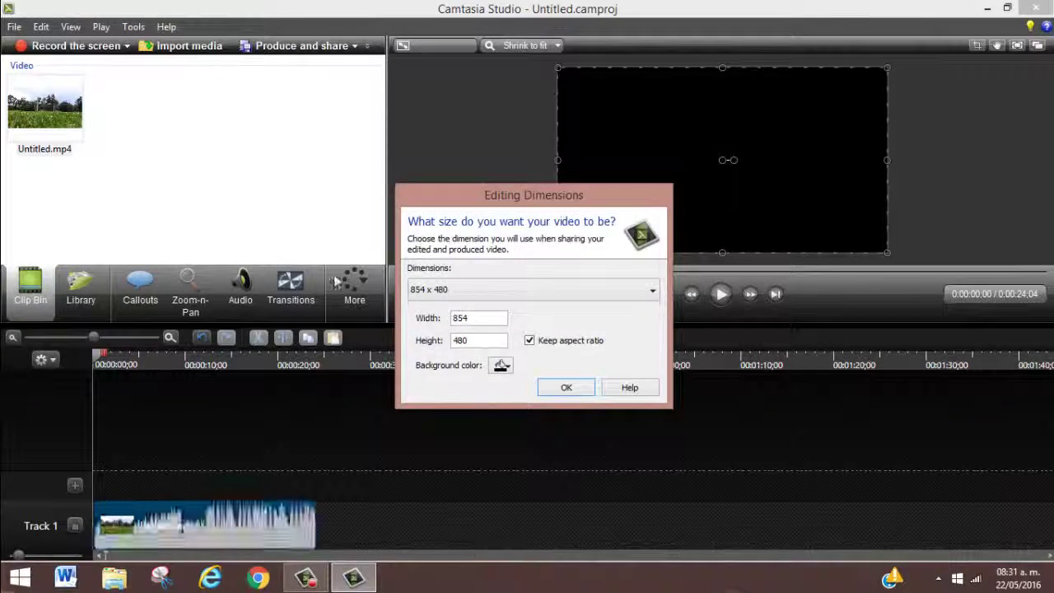
left_click(478, 290)
left_click(565, 404)
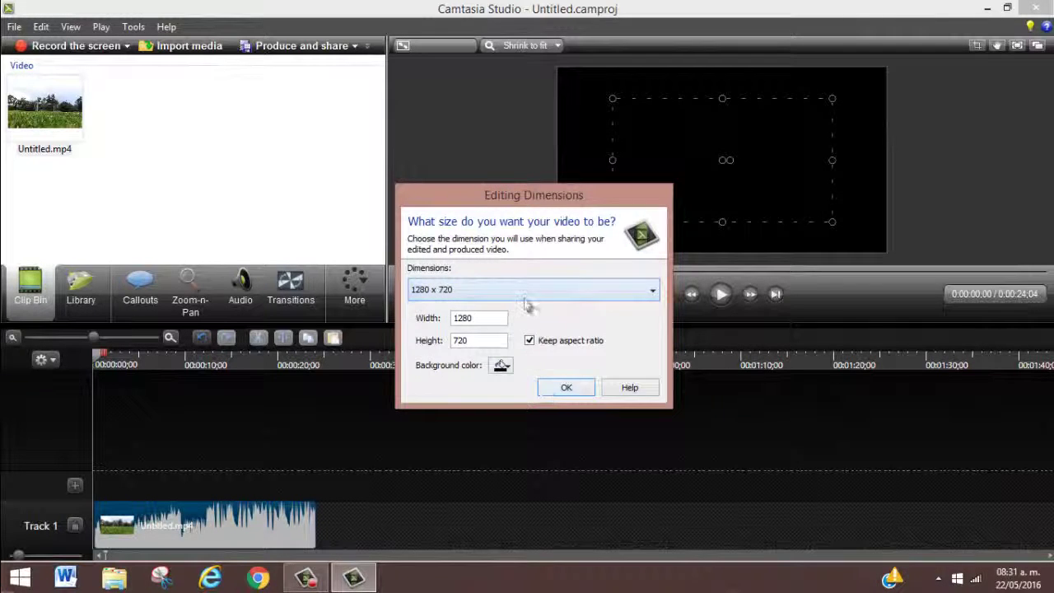
left_click(583, 393)
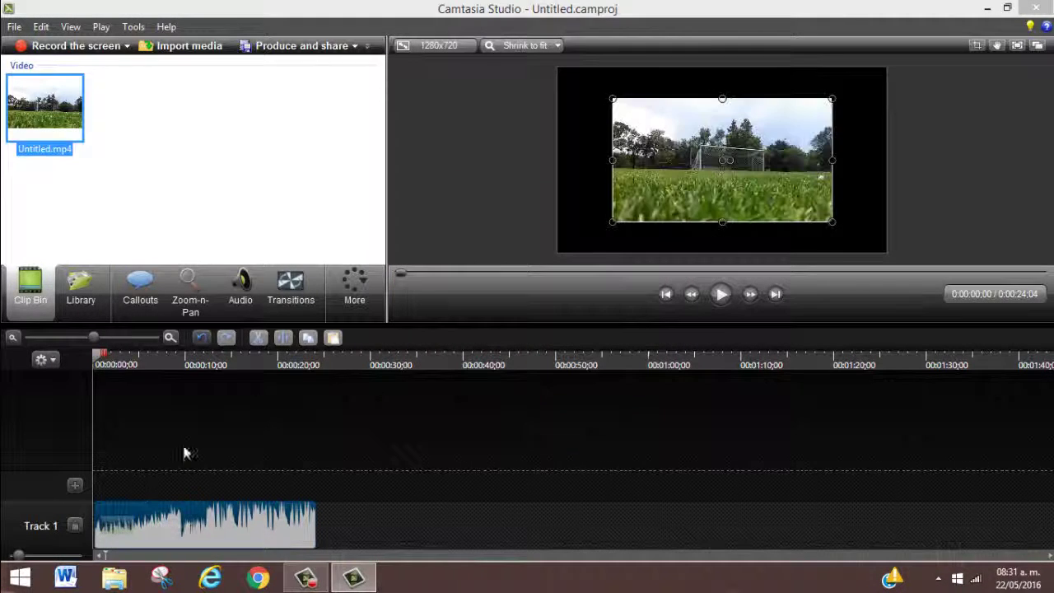
Stretch the Untitled.mp4 clip on the canvas until its four sides meet the canvas edges
left_click_drag(617, 160, 551, 166)
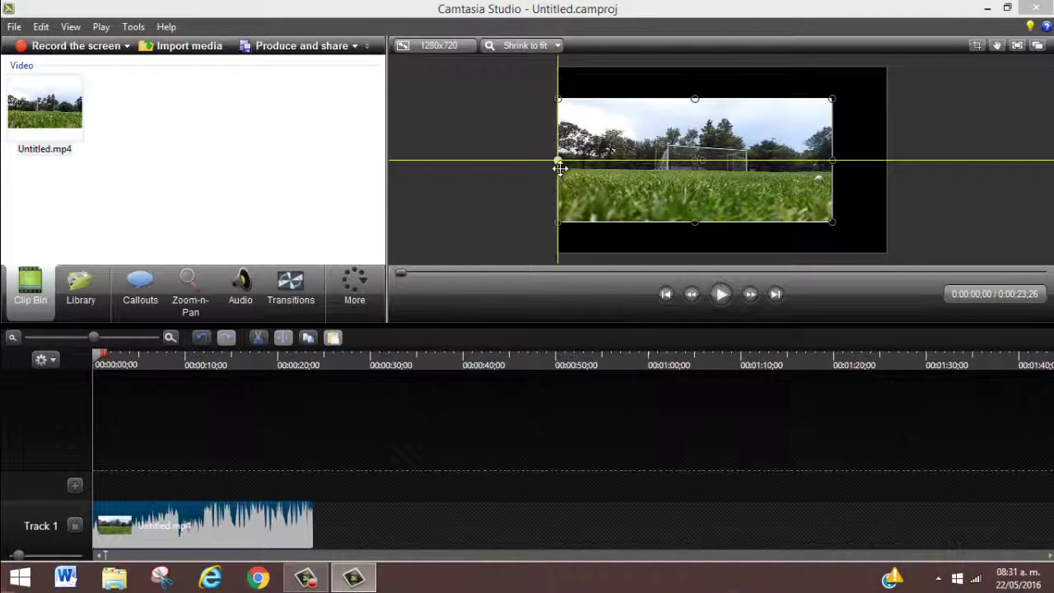
left_click_drag(560, 168, 561, 167)
left_click_drag(694, 98, 694, 67)
left_click_drag(834, 144, 886, 145)
left_click_drag(720, 222, 722, 253)
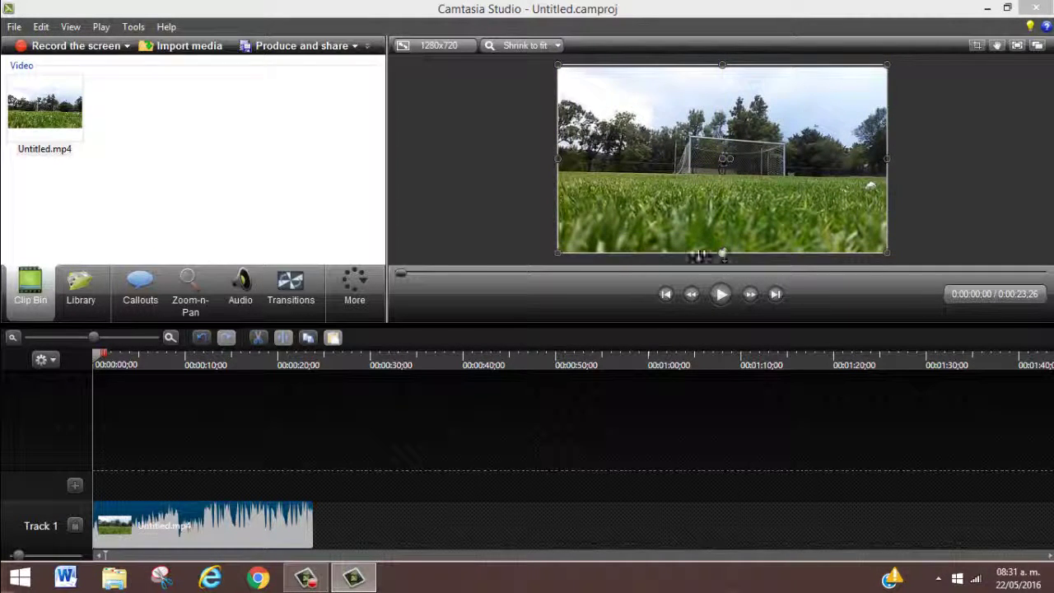
left_click(476, 170)
Silence the audio of the Untitled.mp4 clip on Track 1
left_click(273, 532)
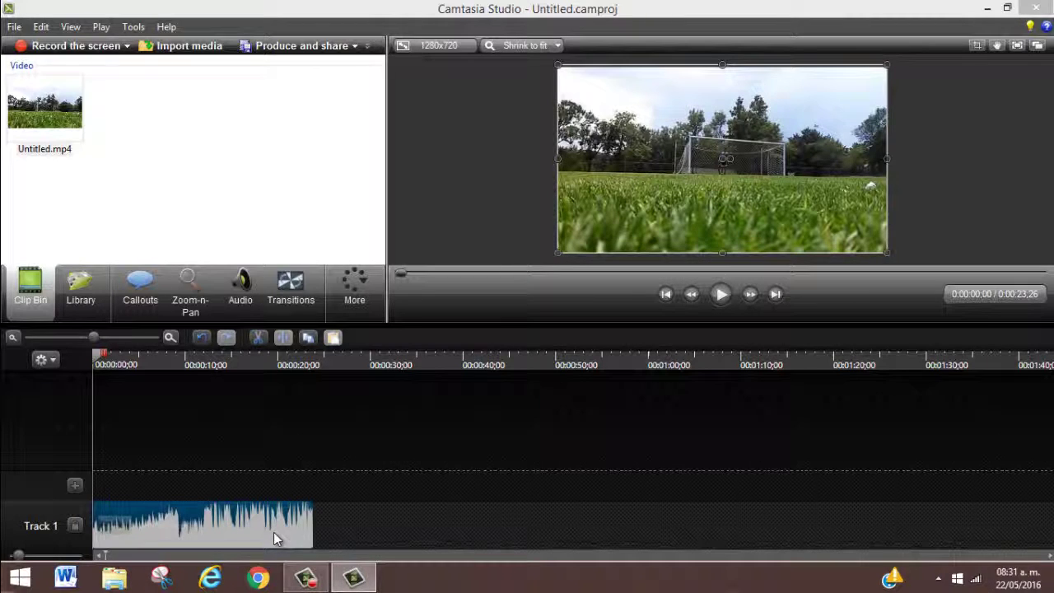
right_click(276, 526)
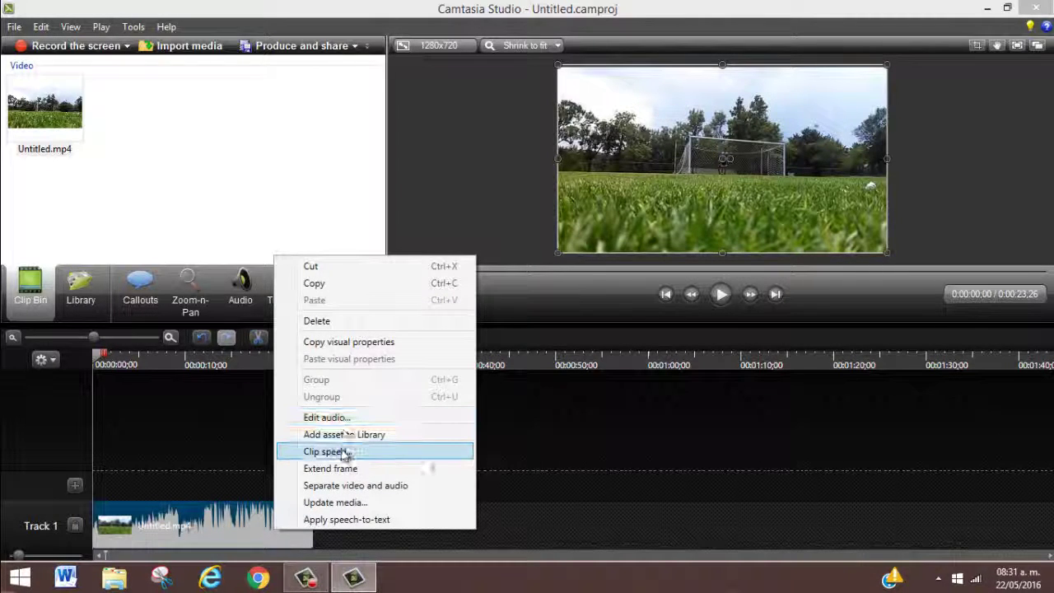
left_click(338, 418)
left_click(301, 255)
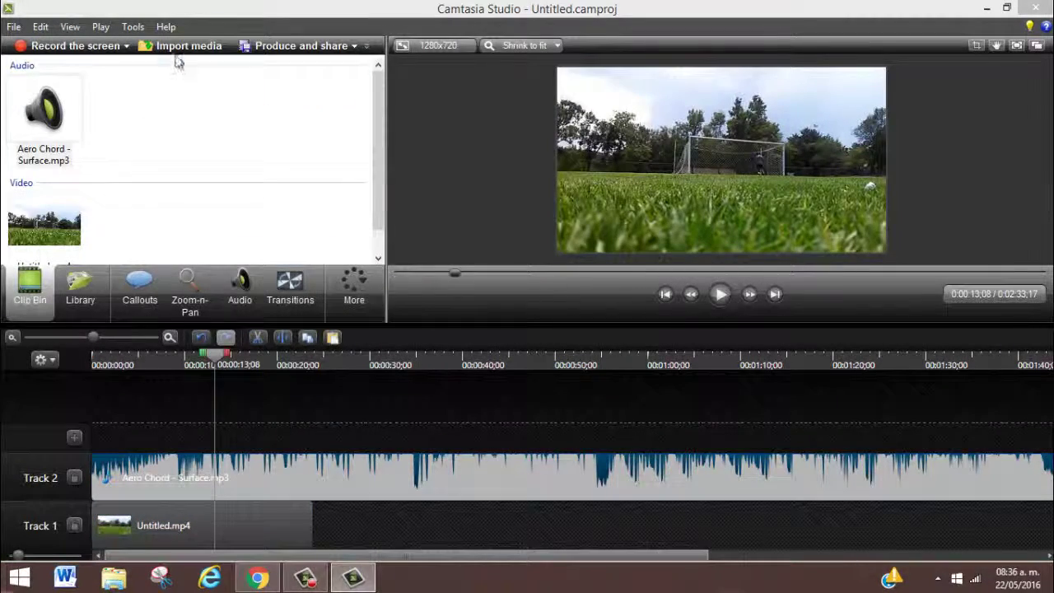
Import Smoke Weed Every Day [First person].mp4 from the Preparado el video folder and place it at the start of a new Track 3
left_click(183, 46)
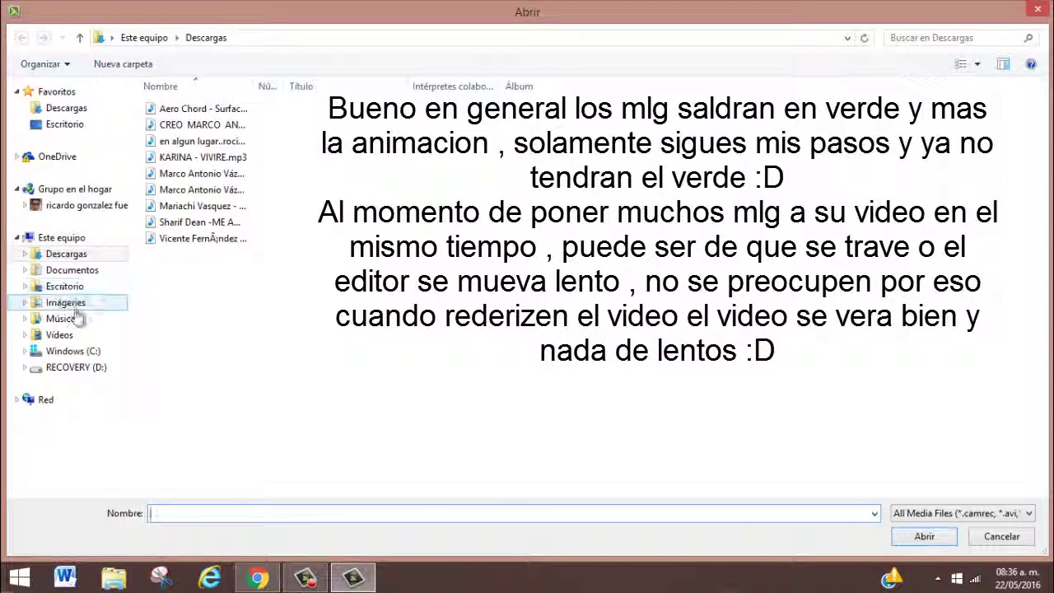
left_click(81, 334)
double_click(164, 152)
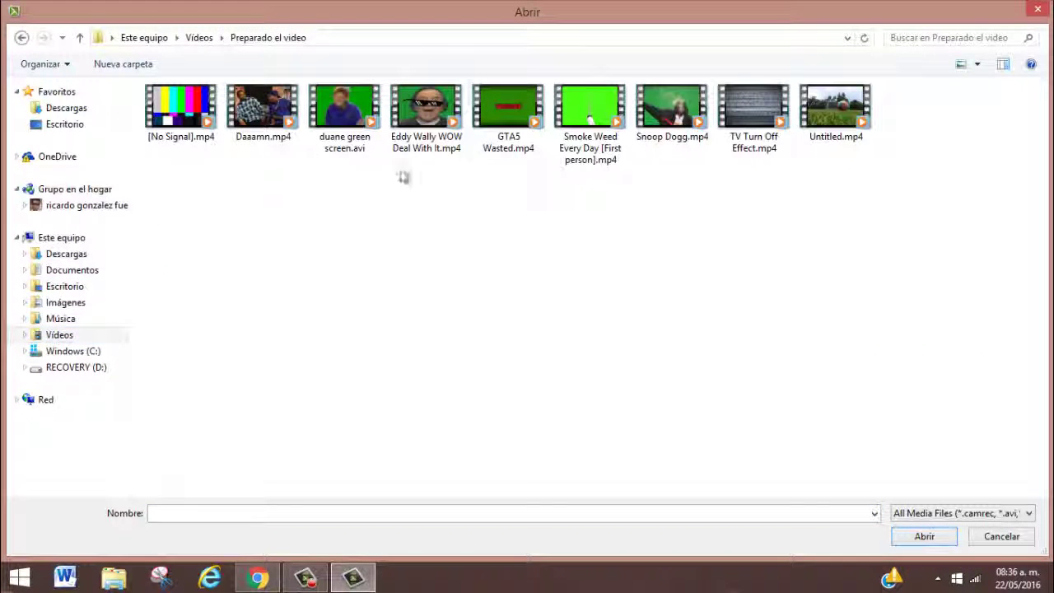
left_click(576, 141)
double_click(576, 141)
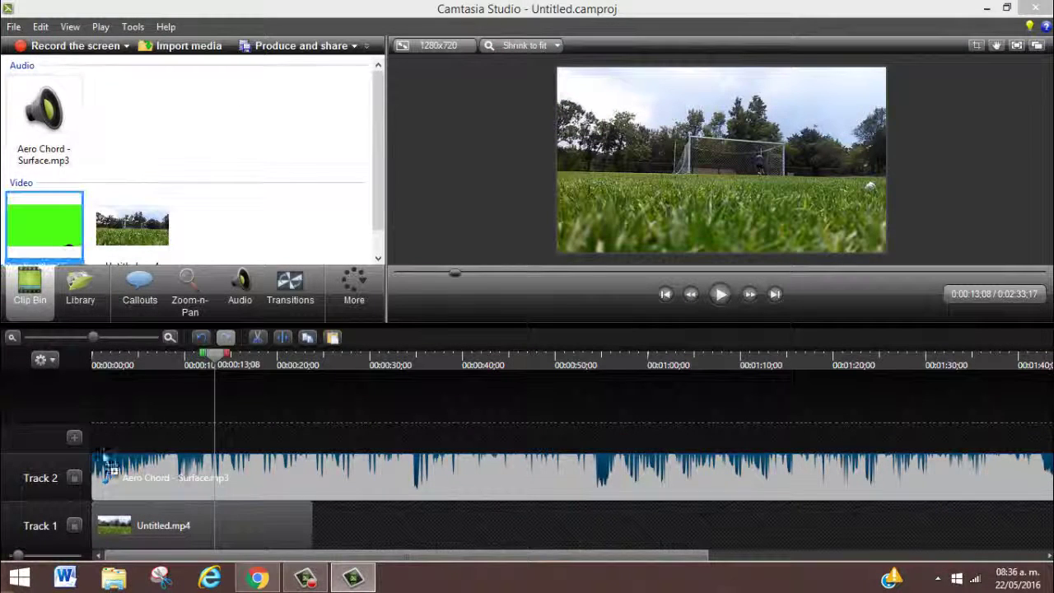
left_click_drag(96, 440, 97, 440)
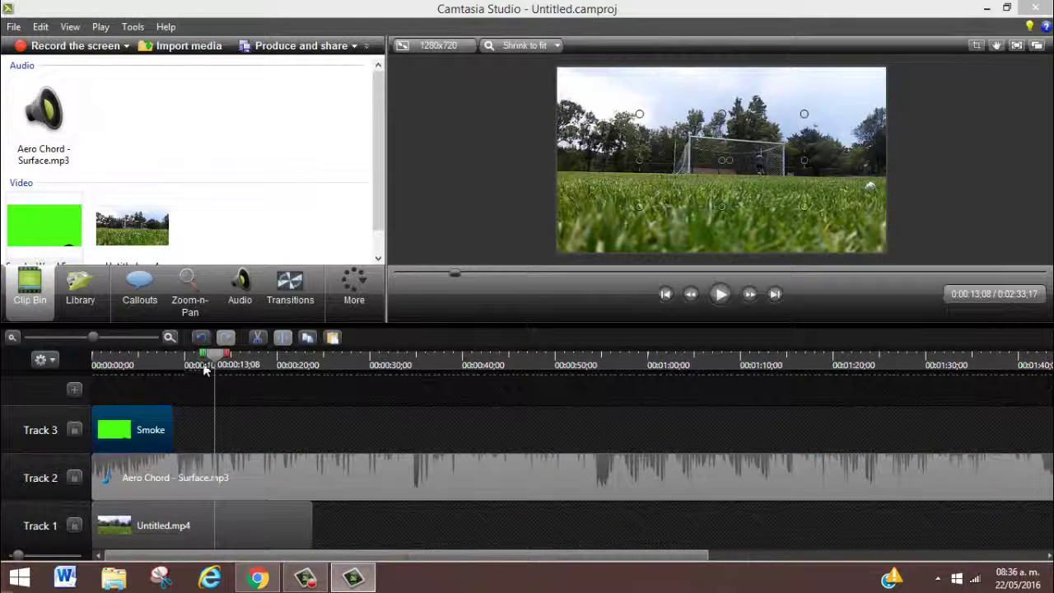
Return the playhead to the start and stretch the green-screen Smoke clip to fill the whole canvas
left_click_drag(167, 364, 94, 365)
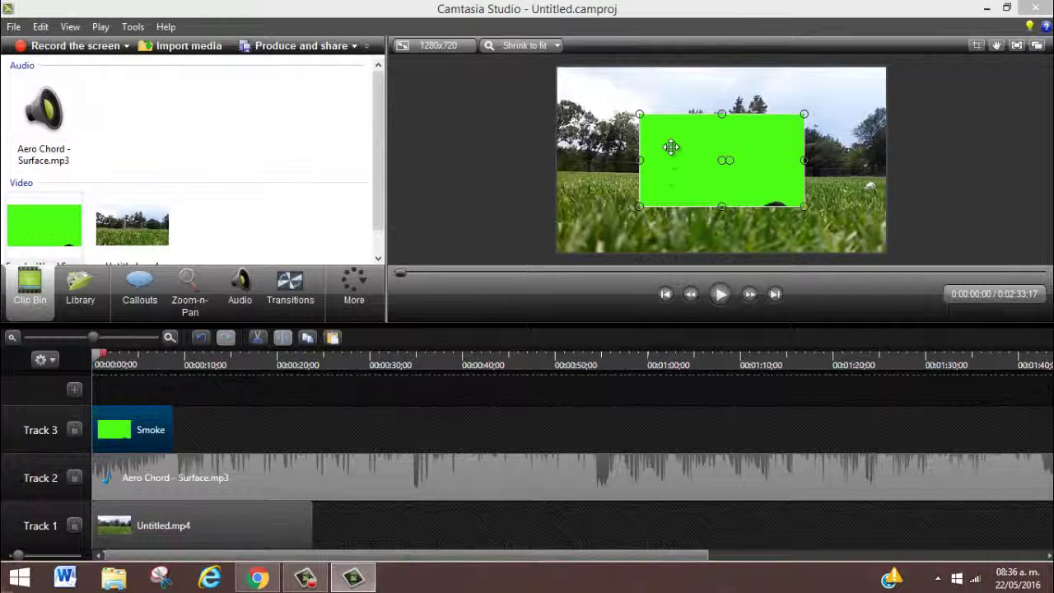
left_click_drag(644, 160, 590, 167)
left_click_drag(680, 206, 680, 257)
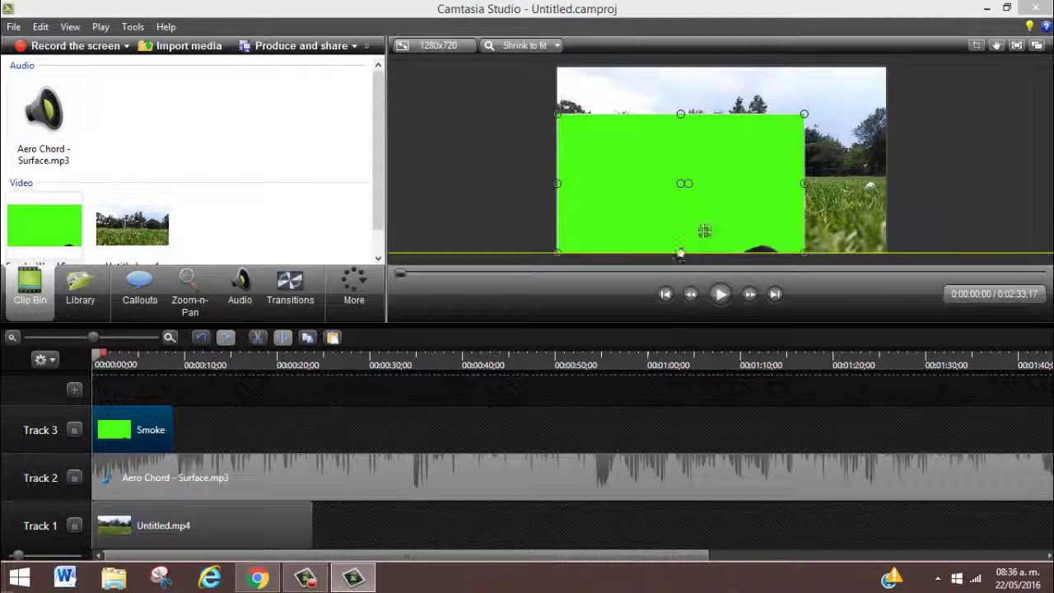
left_click_drag(803, 184, 887, 183)
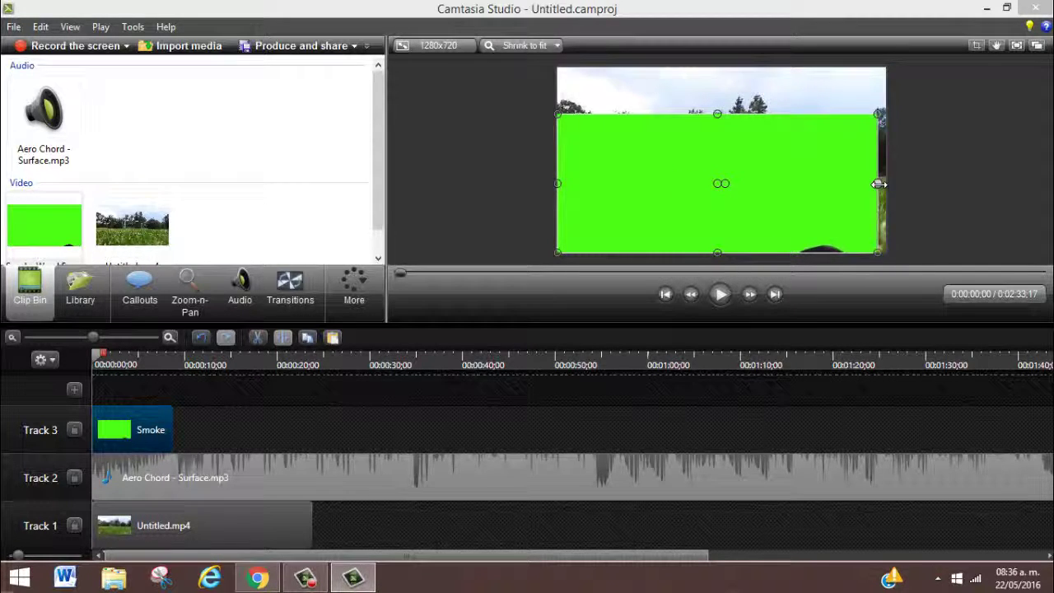
left_click_drag(722, 120, 722, 66)
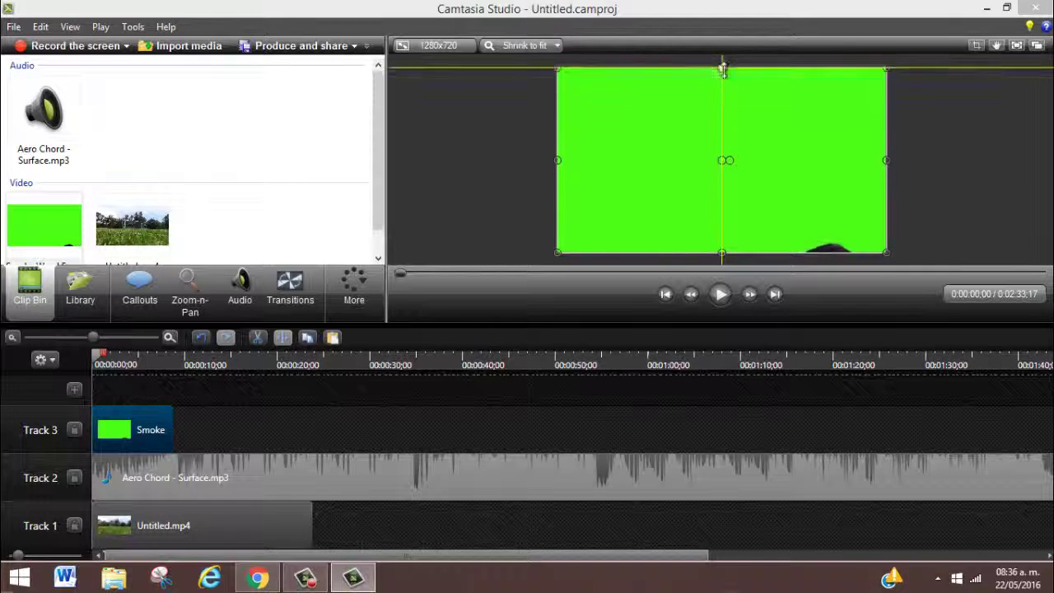
left_click(305, 577)
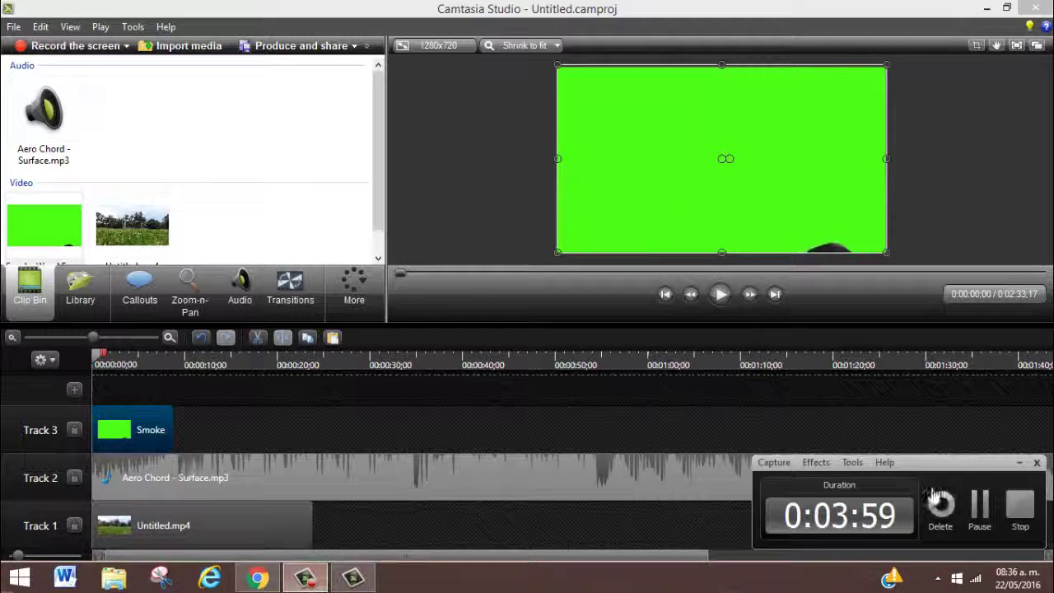
Remove the green color from the Smoke clip with a tolerance of 51 and play the result
left_click(284, 289)
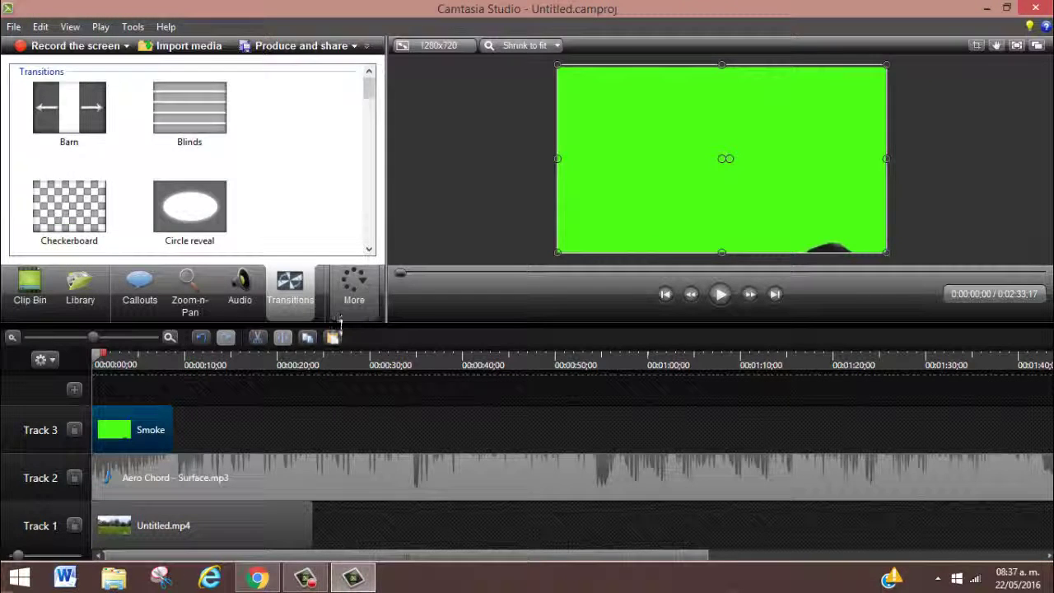
left_click(354, 288)
left_click(358, 332)
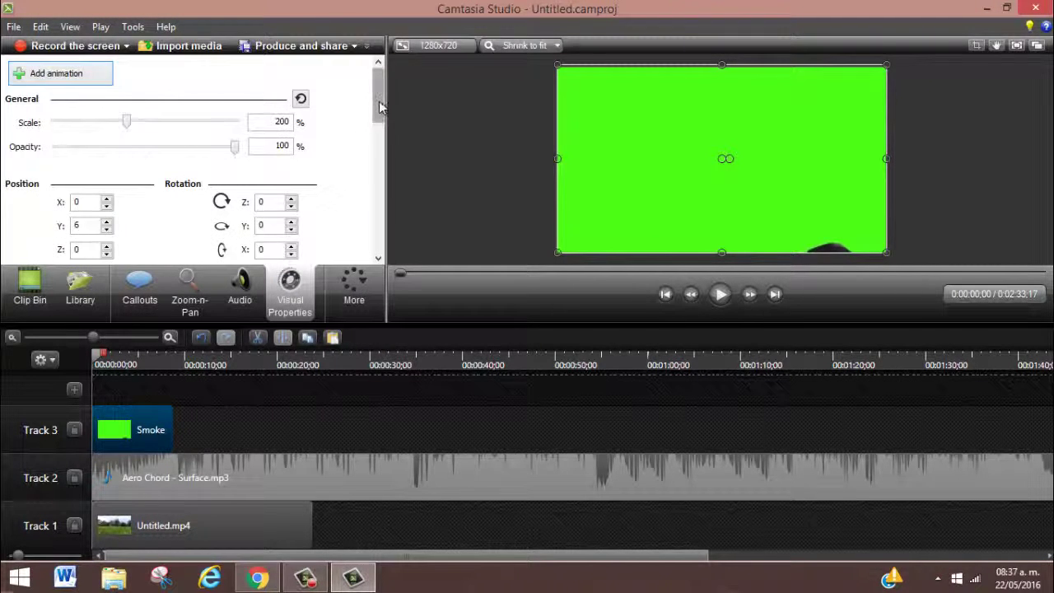
left_click_drag(379, 95, 379, 149)
left_click(48, 186)
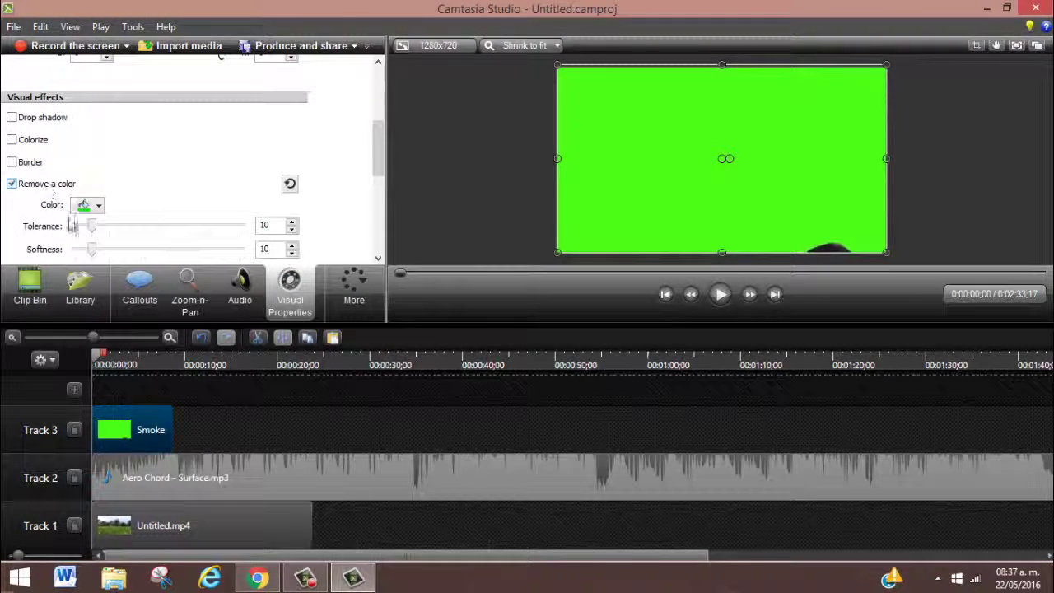
left_click_drag(95, 231, 169, 233)
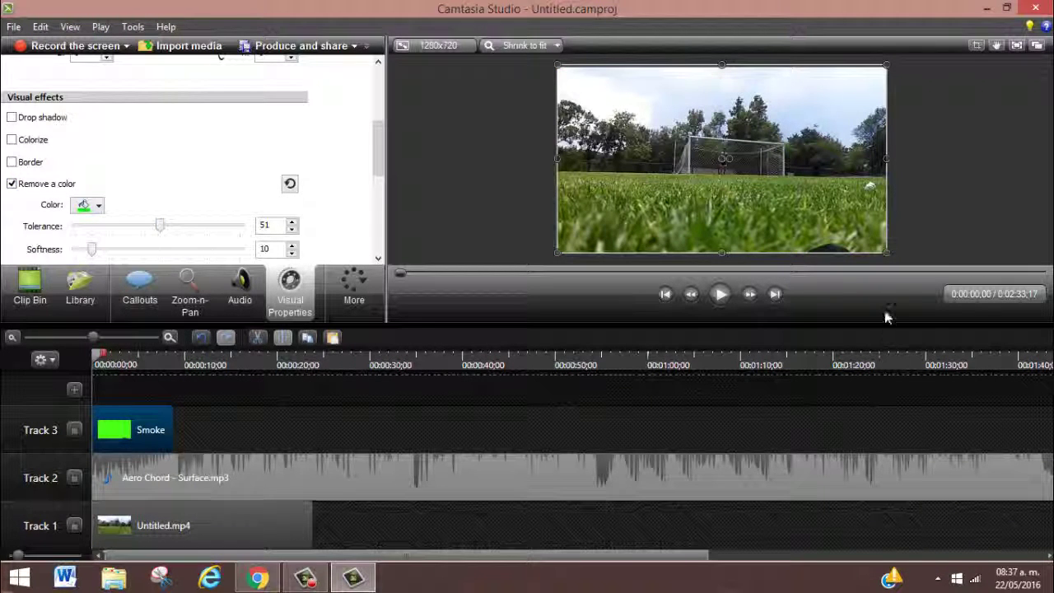
left_click(721, 298)
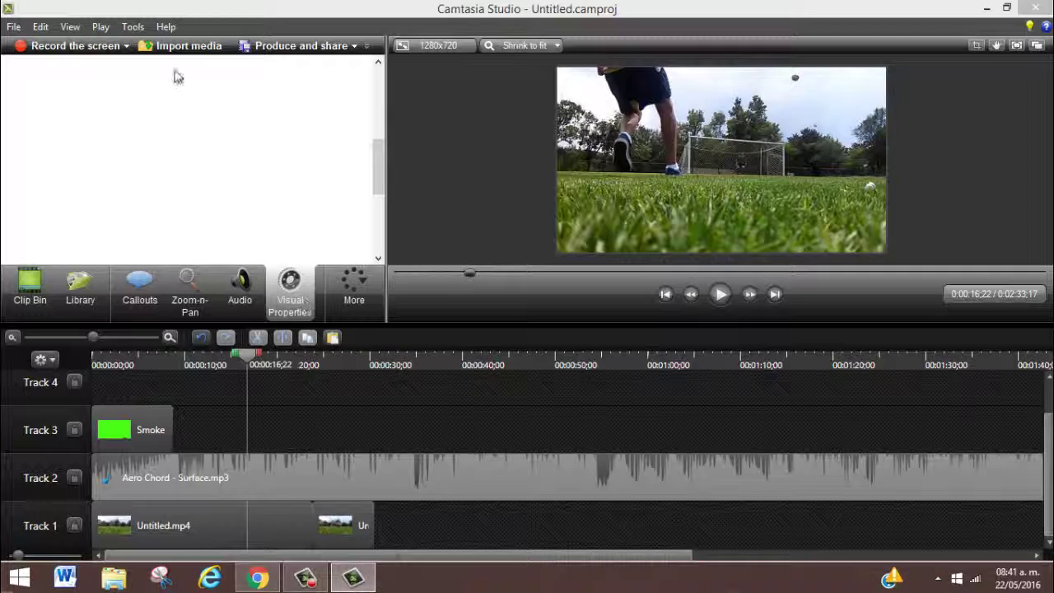
Place the Eddy Wally WOW Deal With It.mp4 clip on Track 3 after the Smoke clip, starting at about 14 seconds
left_click(186, 47)
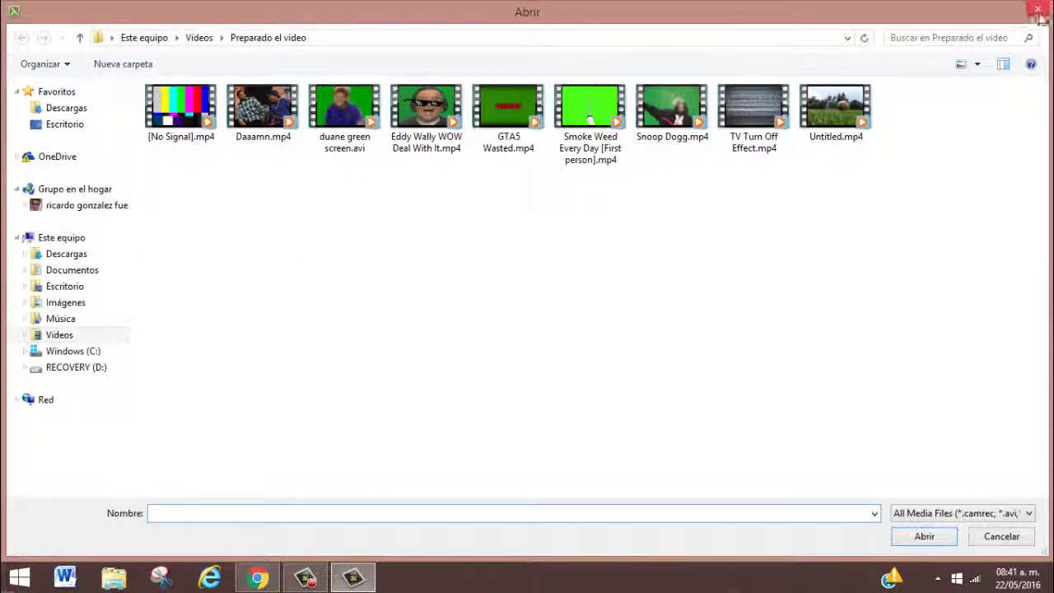
left_click(1037, 9)
left_click(132, 229)
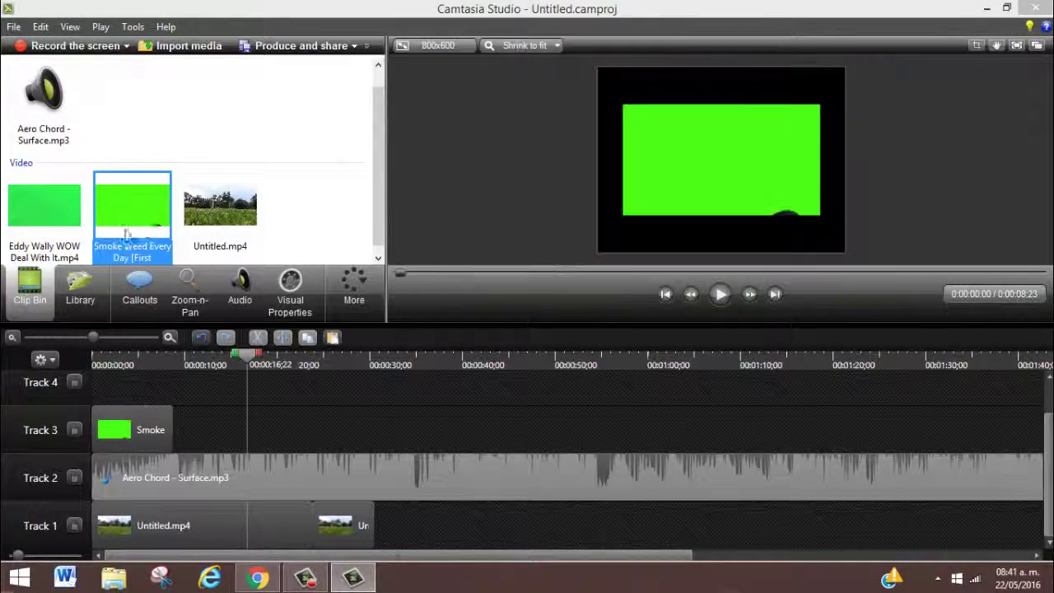
left_click(43, 216)
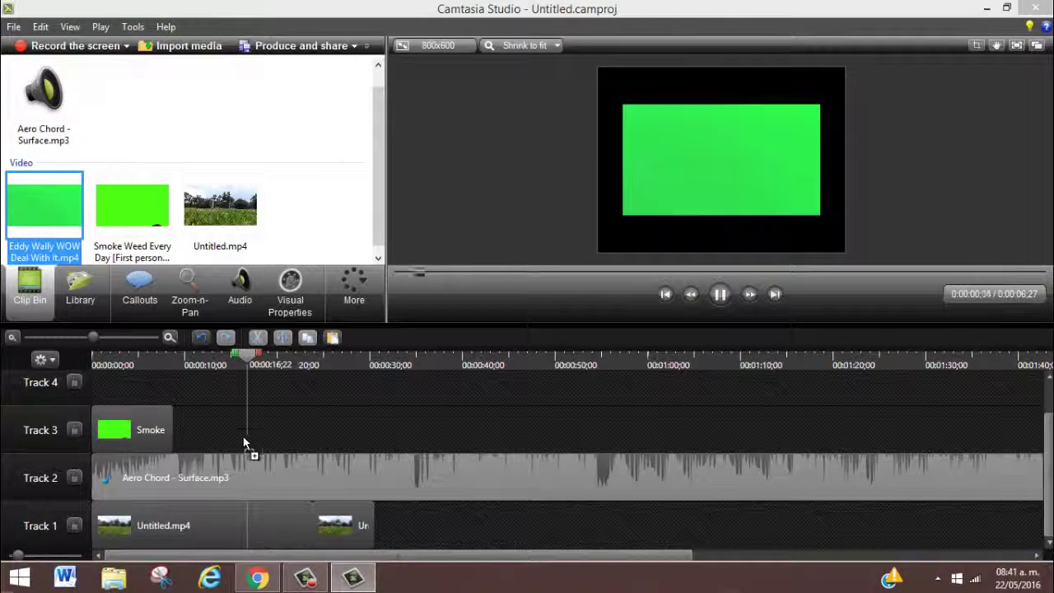
left_click_drag(245, 443, 231, 433)
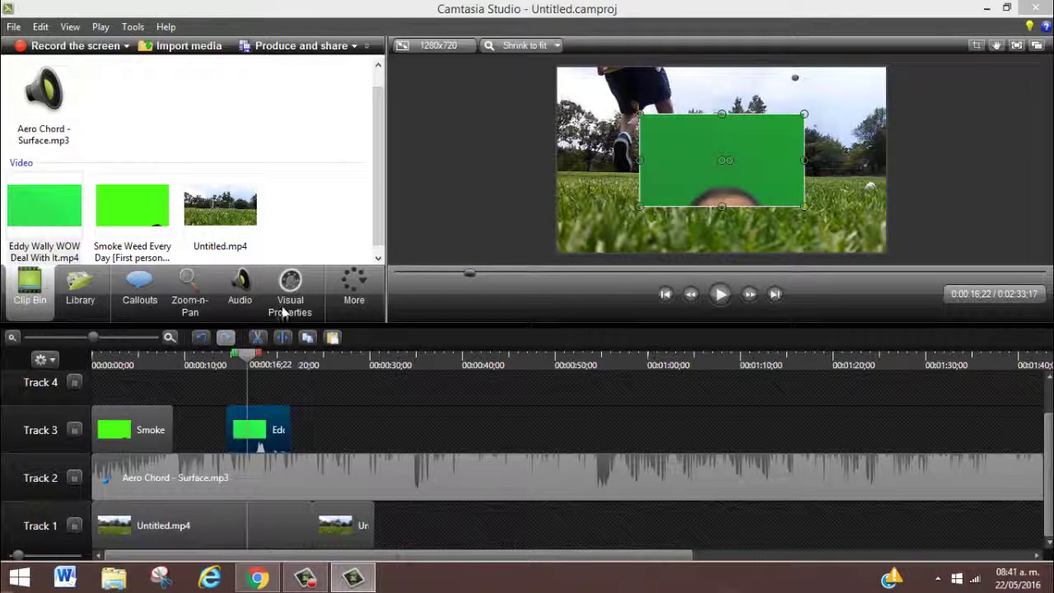
Apply the Remove a color effect to the Eddy Wally clip to key out its green background
left_click(283, 311)
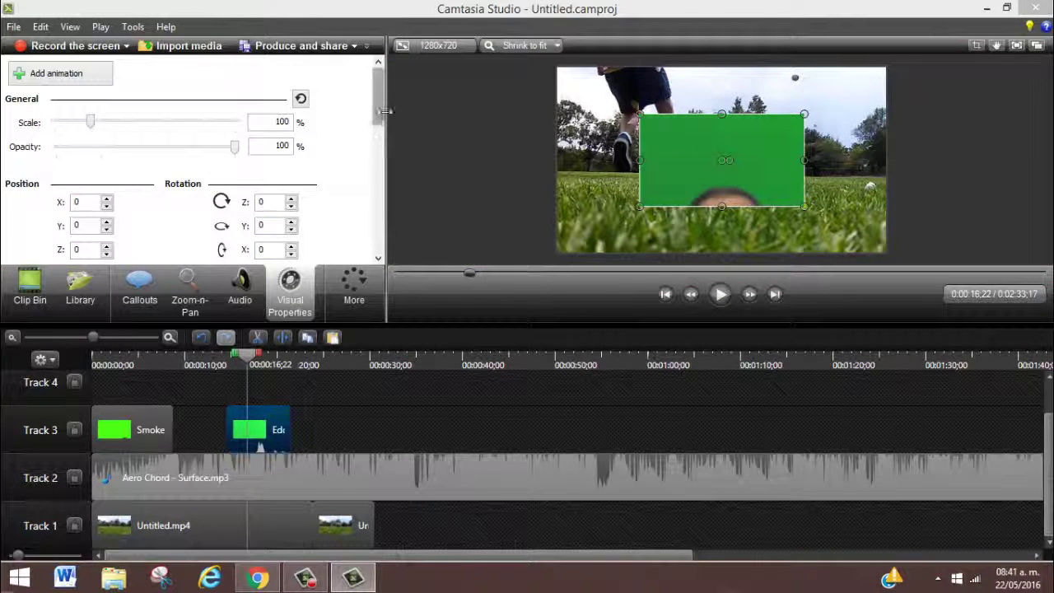
scroll(379, 157, "down", 5)
left_click(68, 241)
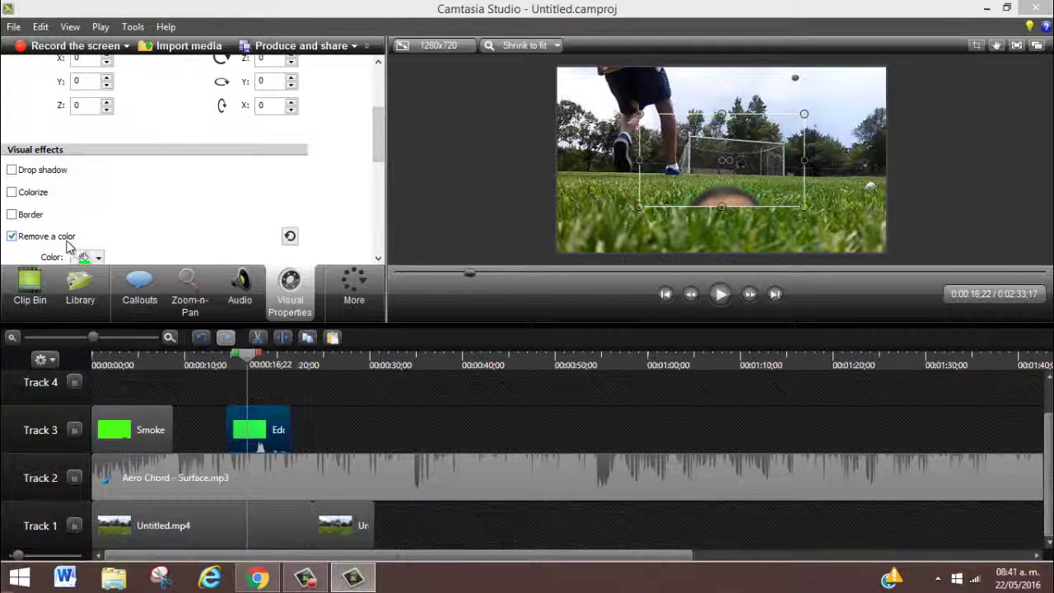
scroll(379, 144, "down", 5)
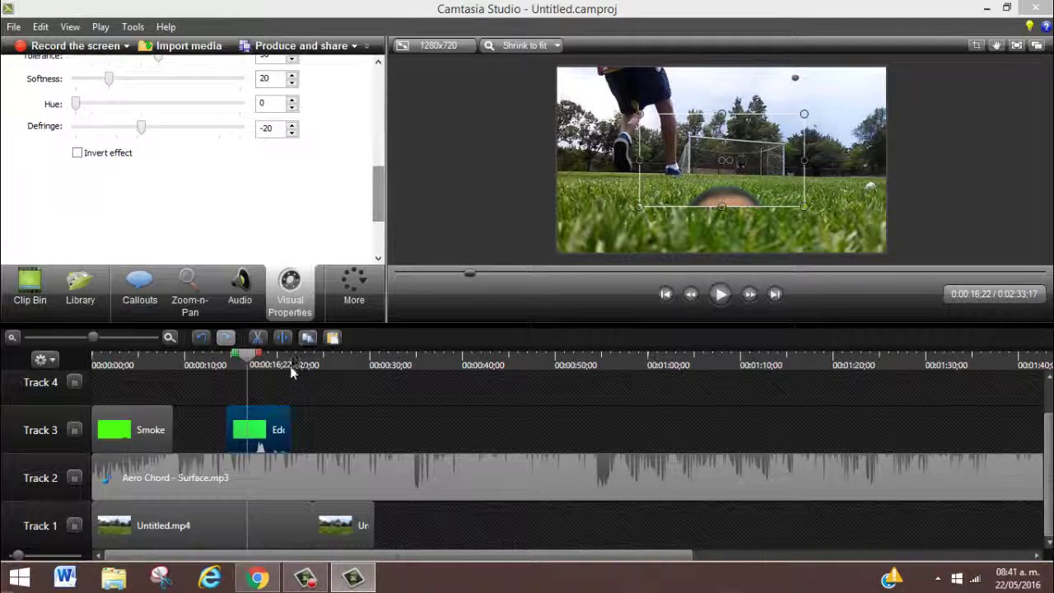
Shorten the Eddy Wally clip and move it on Track 3 to start at 0:00:11;25
left_click_drag(262, 432, 241, 444)
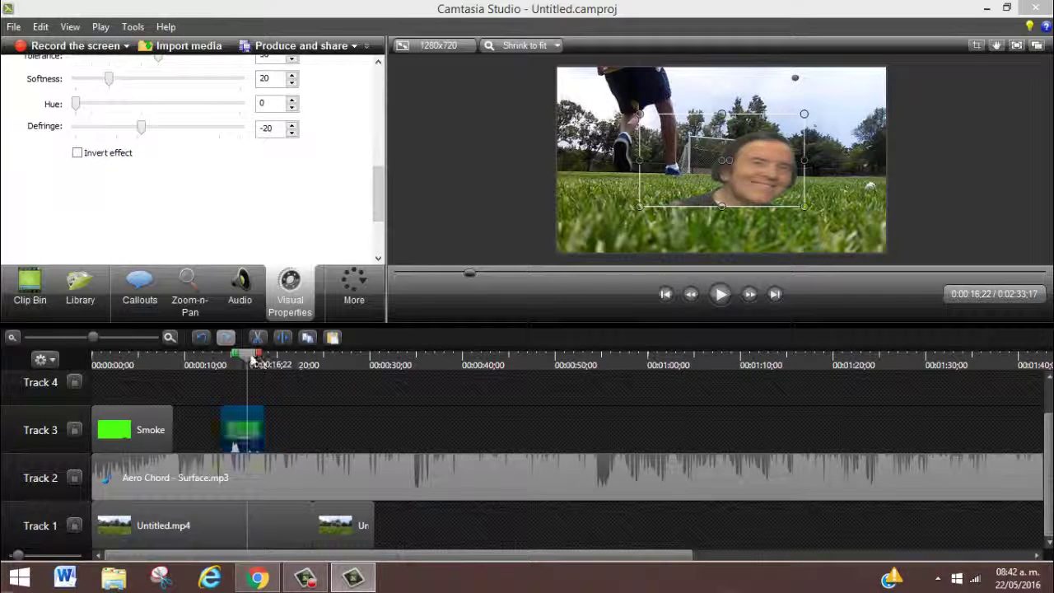
left_click_drag(254, 360, 191, 359)
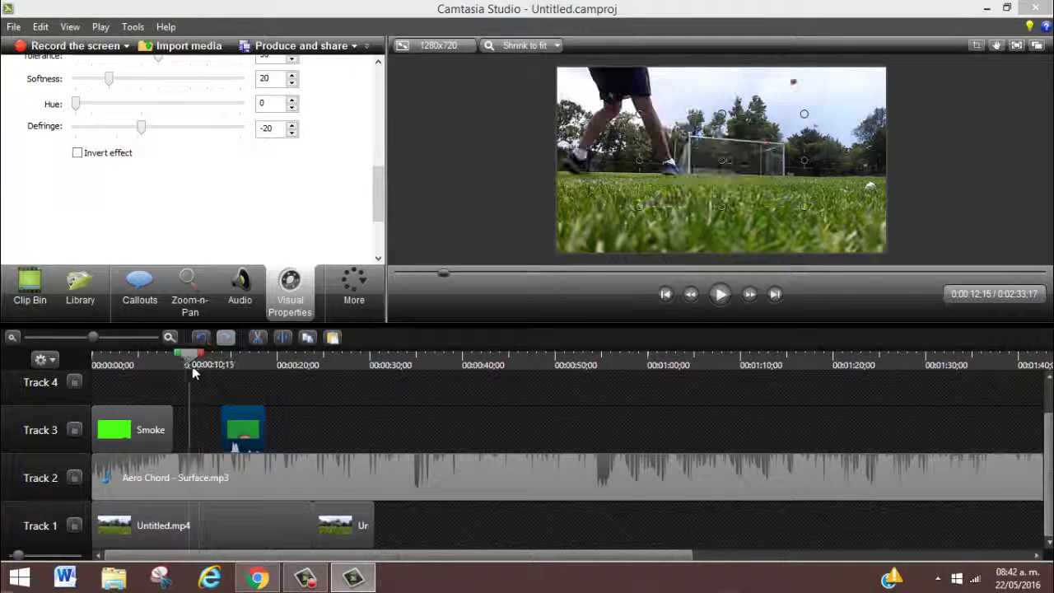
left_click(718, 295)
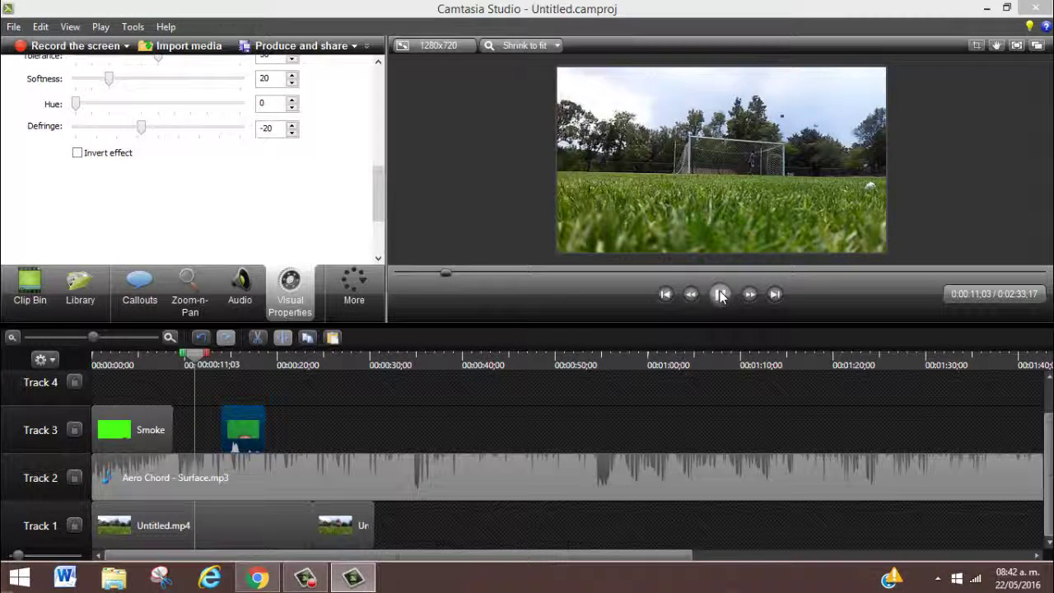
left_click(720, 294)
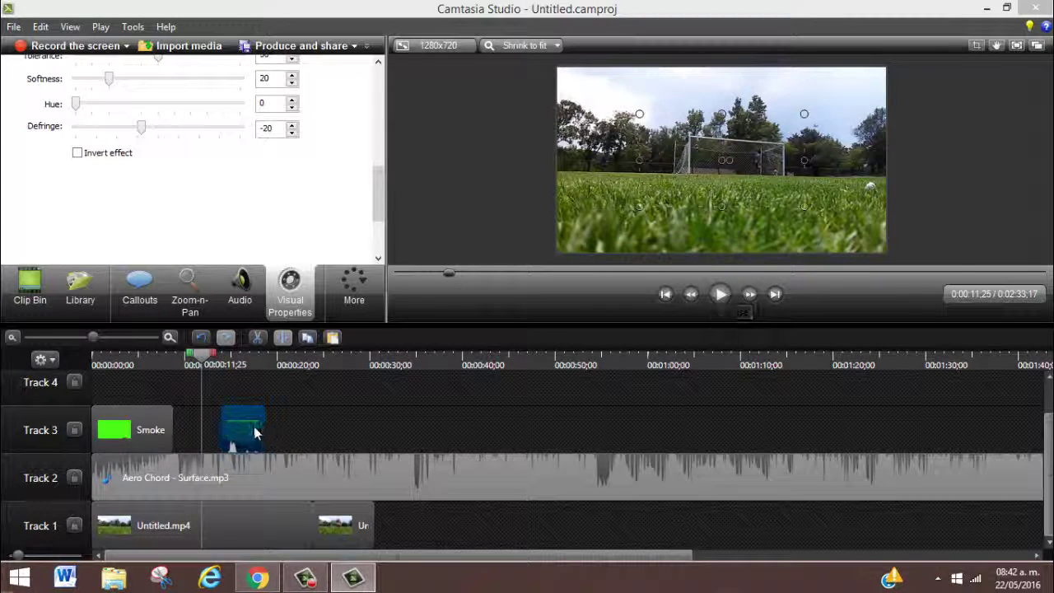
left_click_drag(245, 434, 245, 435)
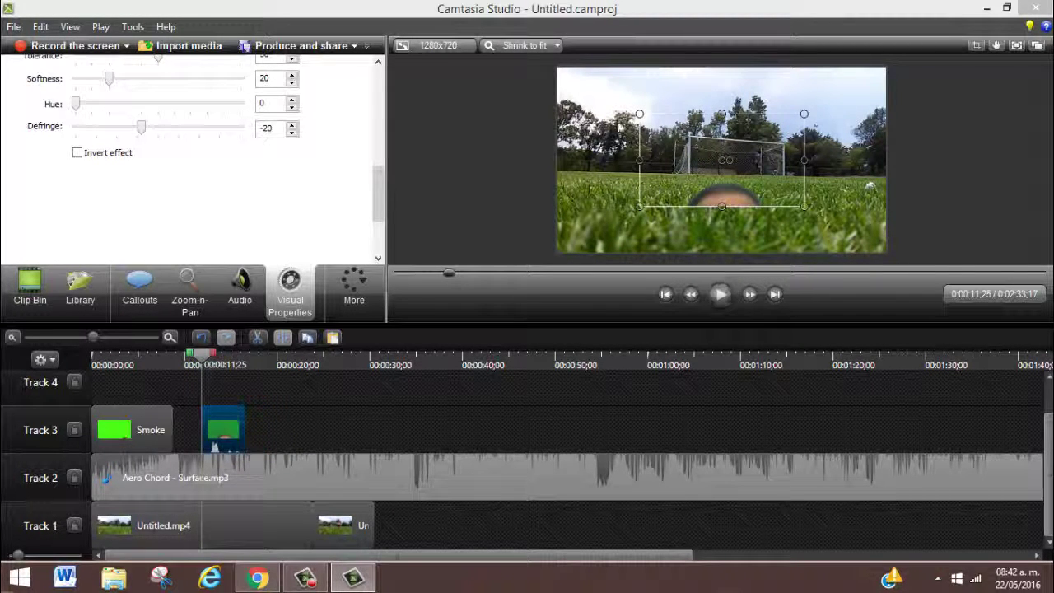
Stretch the Eddy Wally clip to fill the whole canvas, shift it to start at about 12;20, and play the result
left_click_drag(640, 114, 552, 74)
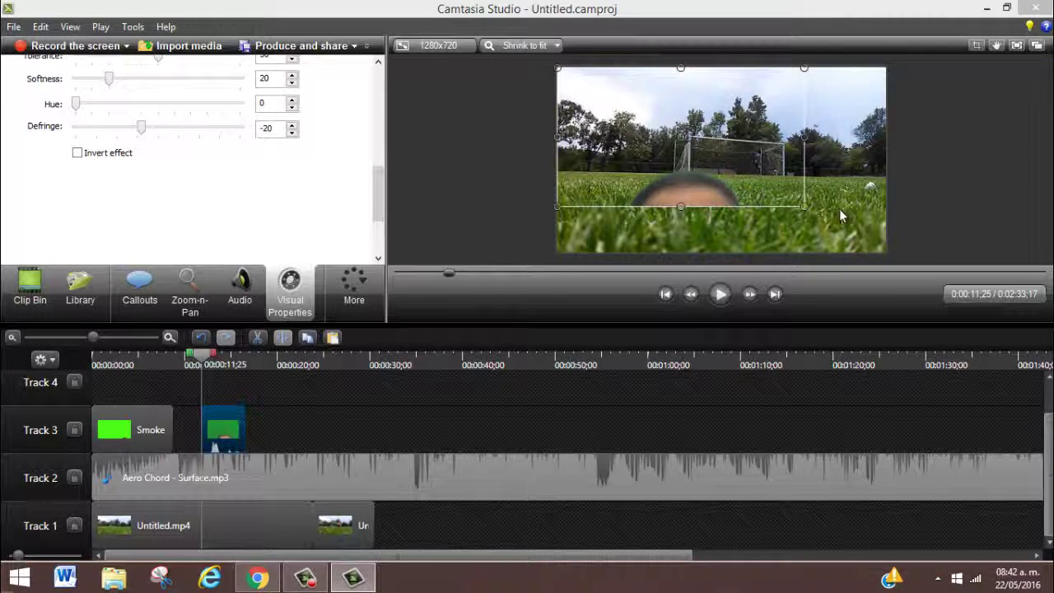
left_click_drag(800, 210, 886, 252)
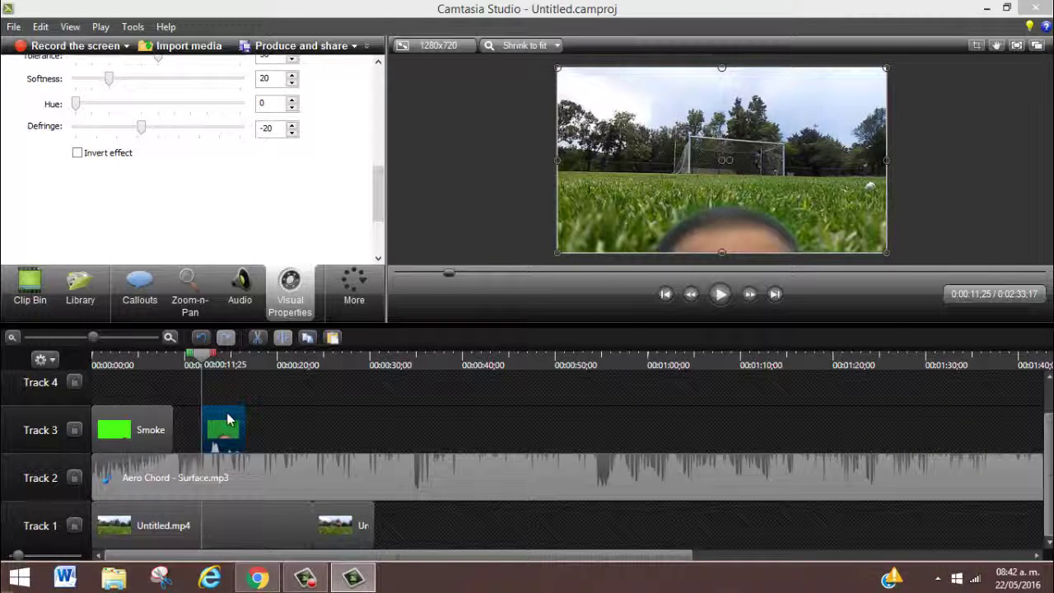
left_click_drag(229, 419, 233, 420)
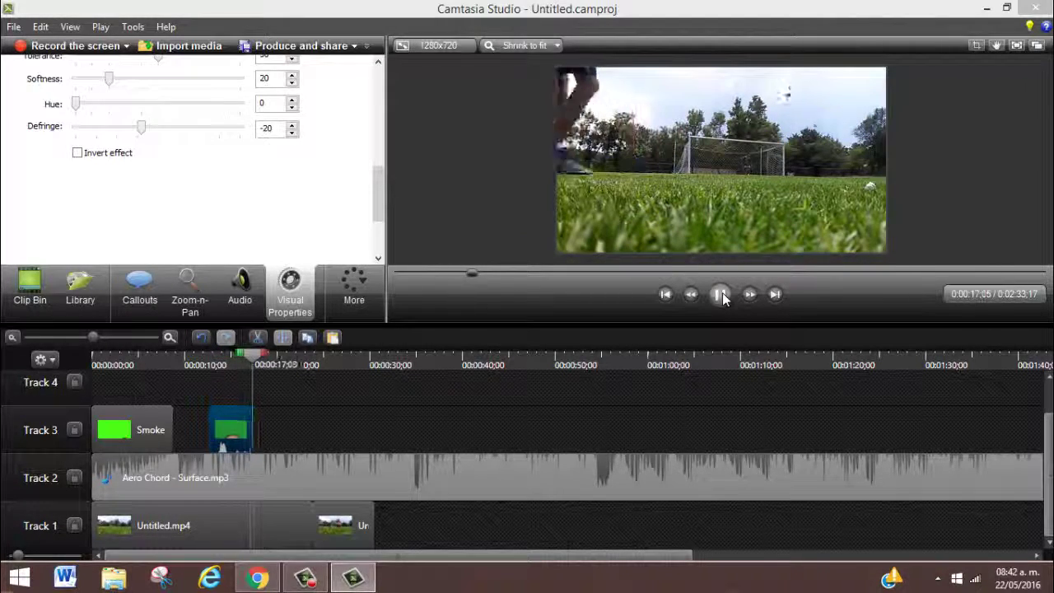
left_click(722, 298)
Import Daaamn.mp4 and place it on Track 3 after the Eddy Wally clip, starting at 0:00:19;16
left_click(201, 45)
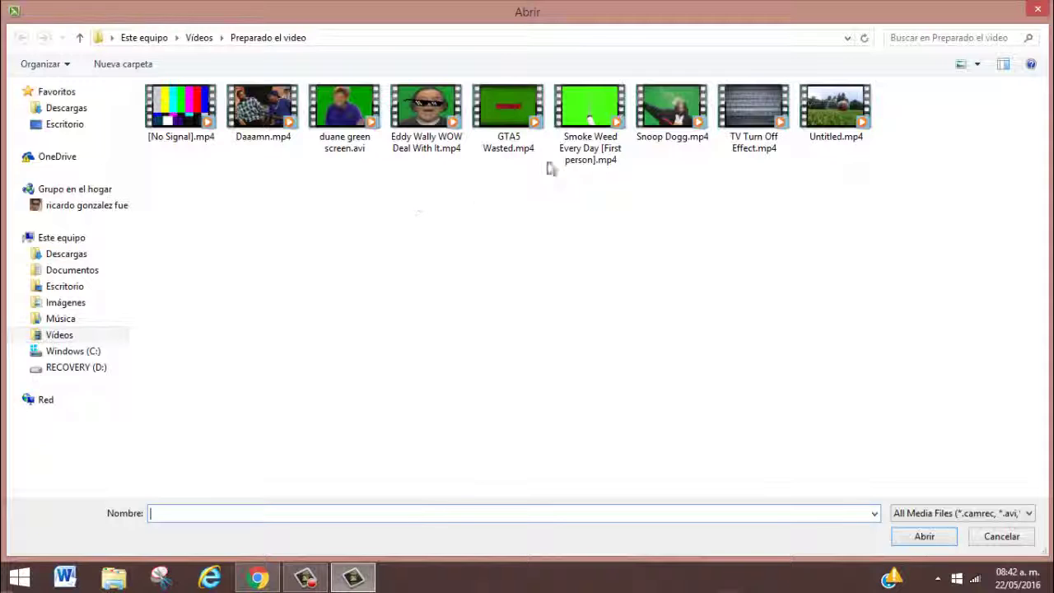
double_click(247, 140)
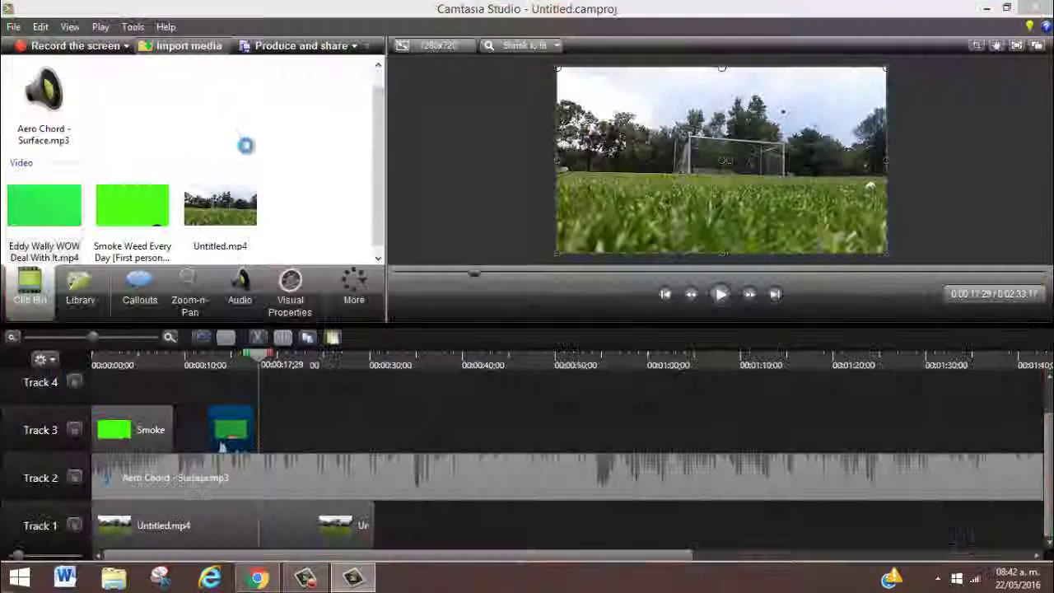
left_click(721, 294)
left_click(721, 298)
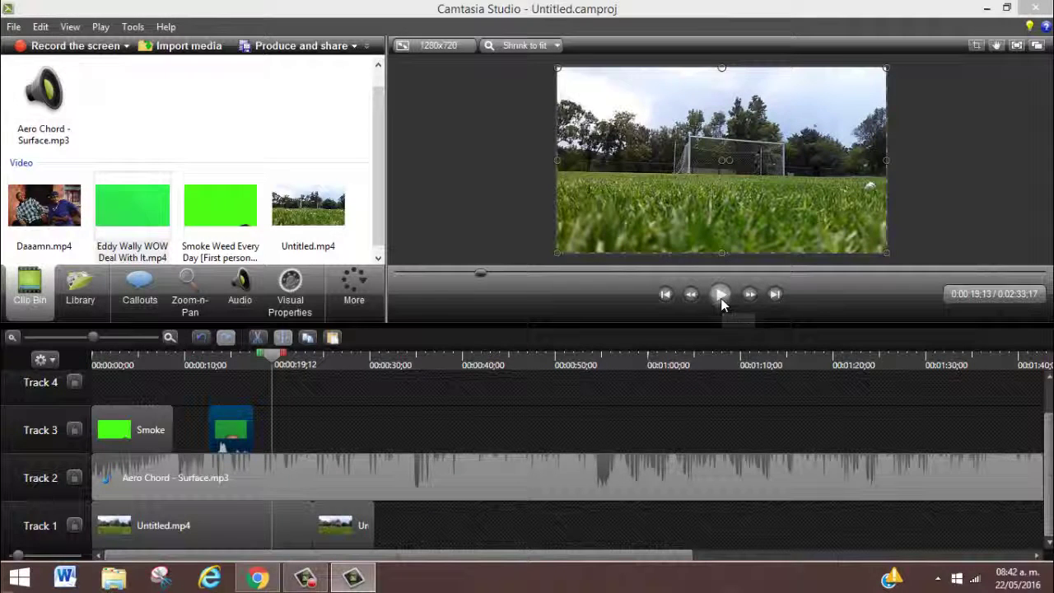
left_click_drag(46, 206, 267, 392)
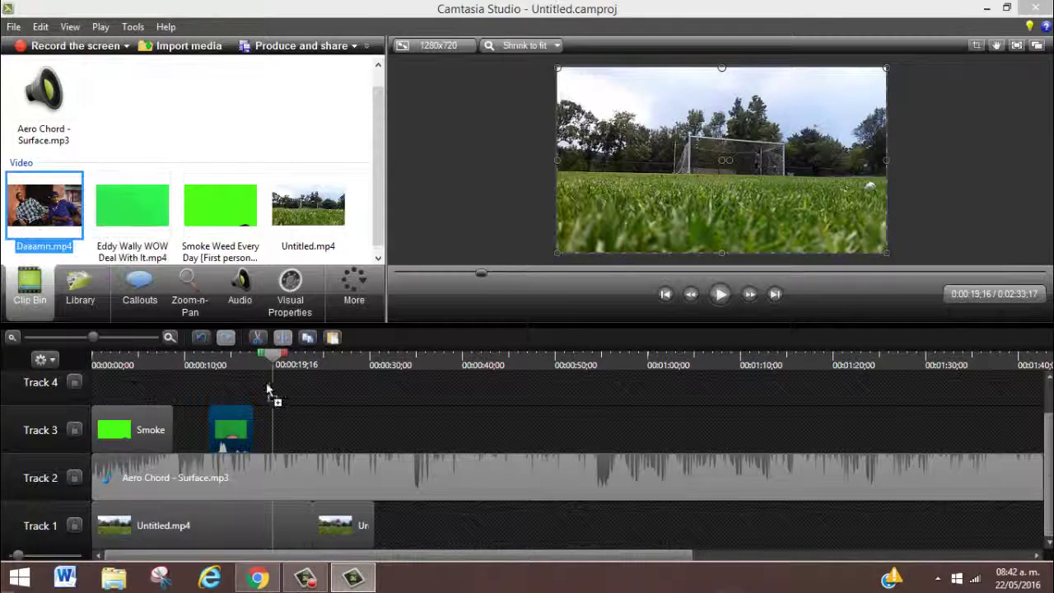
left_click_drag(276, 429, 286, 432)
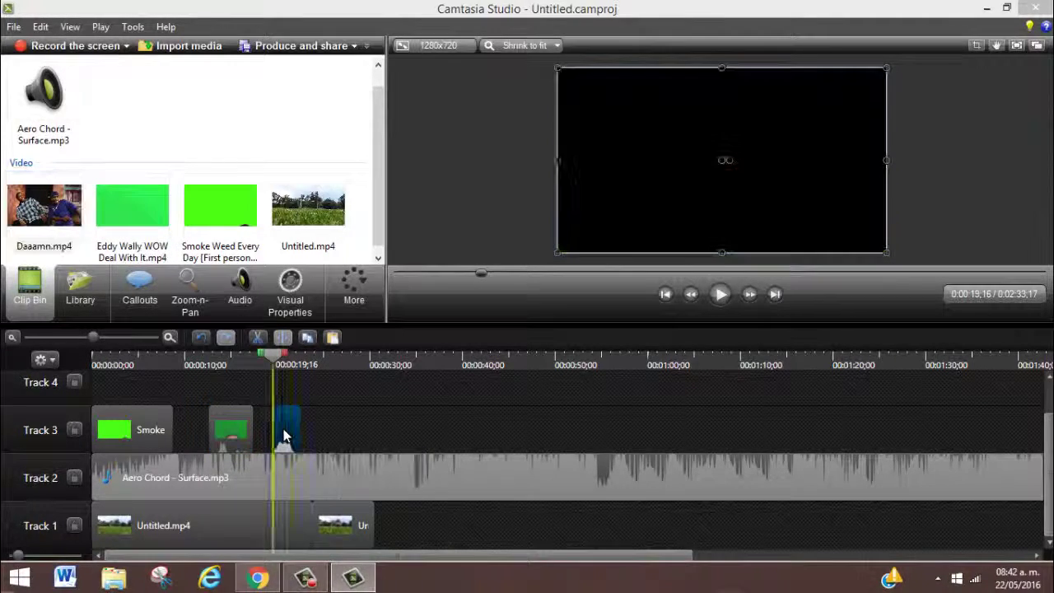
Play the timeline from the start of the Eddy Wally clip through the Daaamn clip
left_click(208, 356)
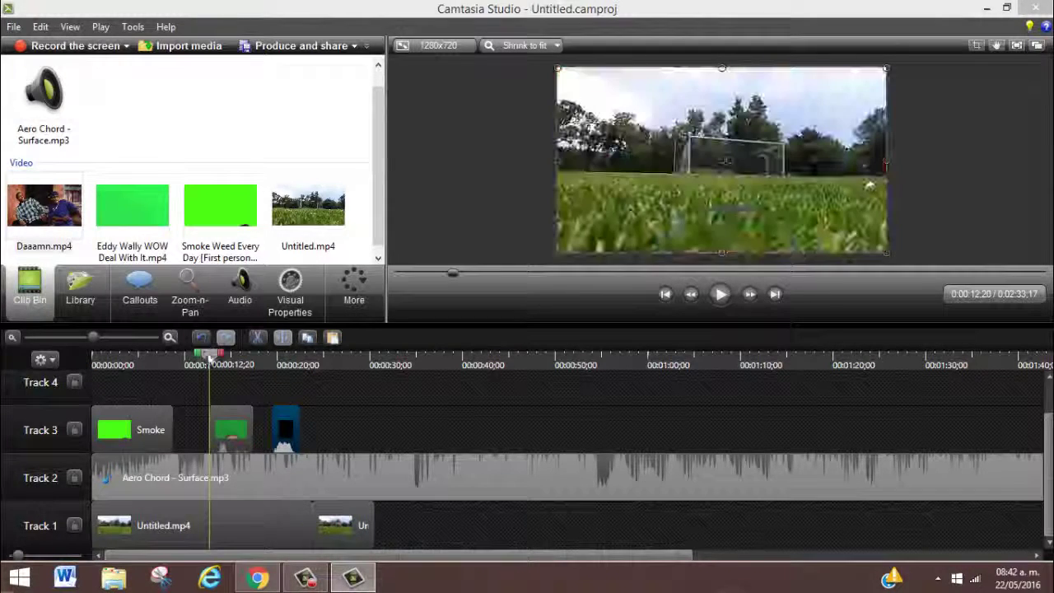
left_click(719, 295)
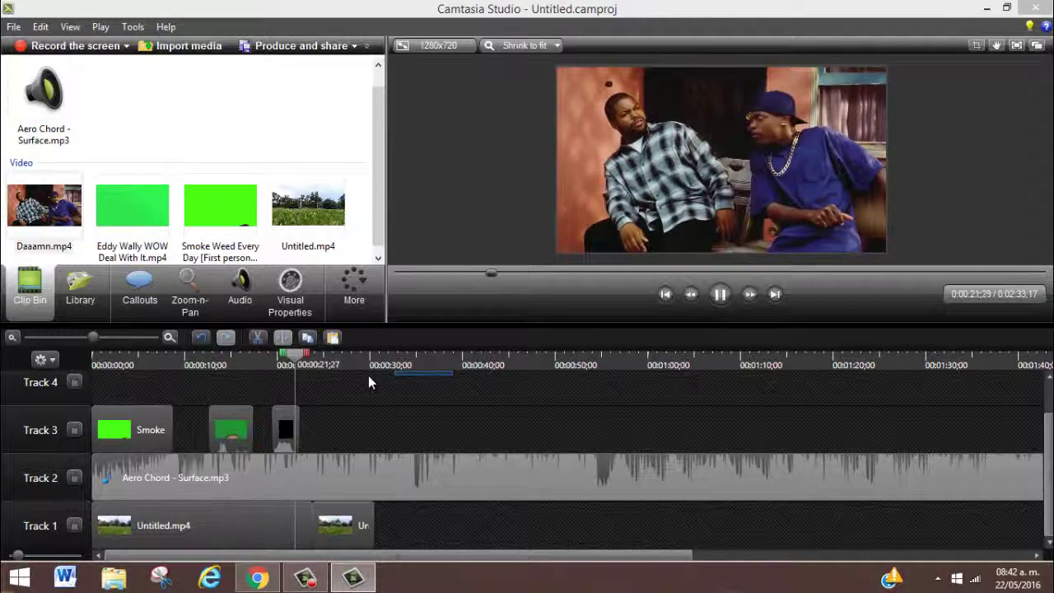
key("space")
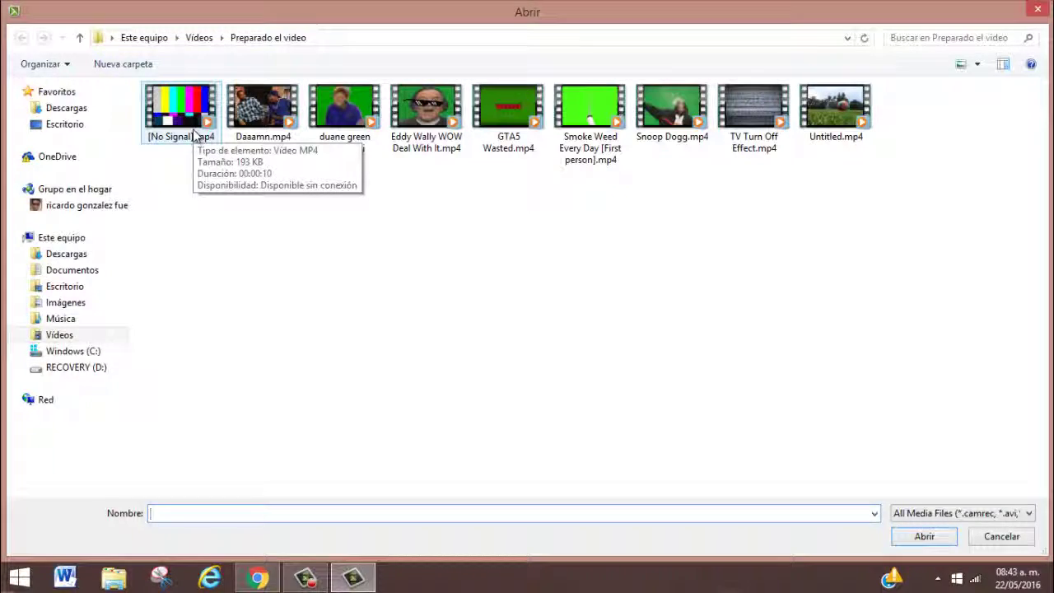
Import duane green screen.avi and place it at the start of Track 4
double_click(344, 131)
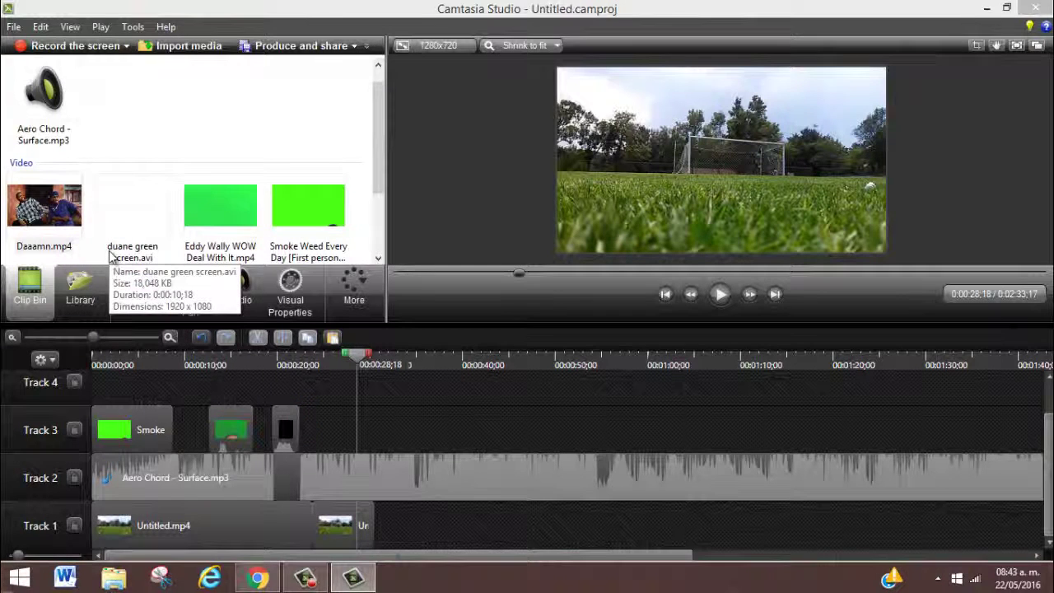
left_click_drag(131, 238, 163, 397)
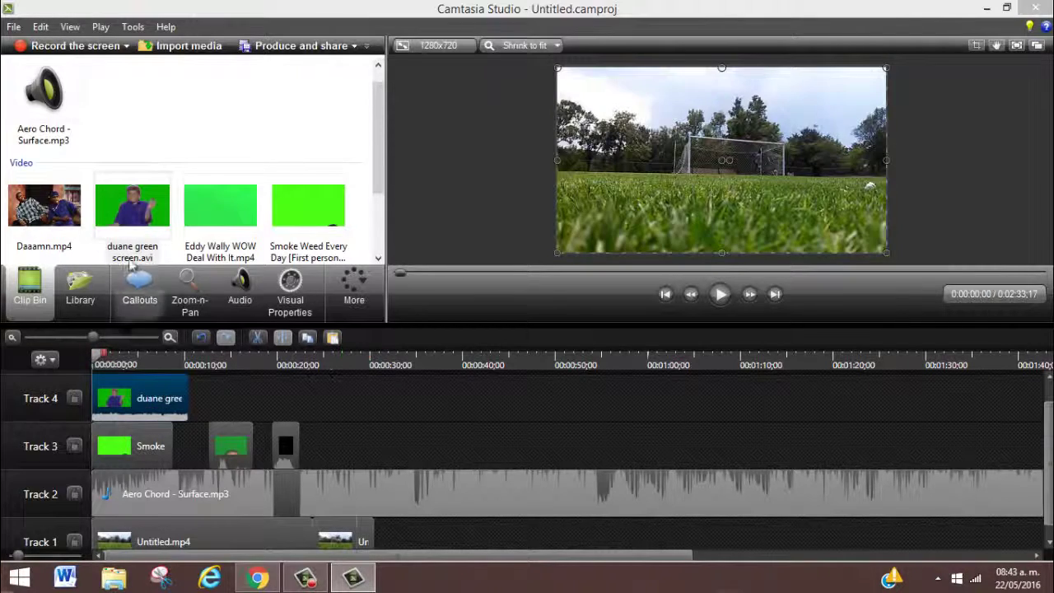
Apply the Remove a color effect to the duane clip to key out its green background
left_click(260, 295)
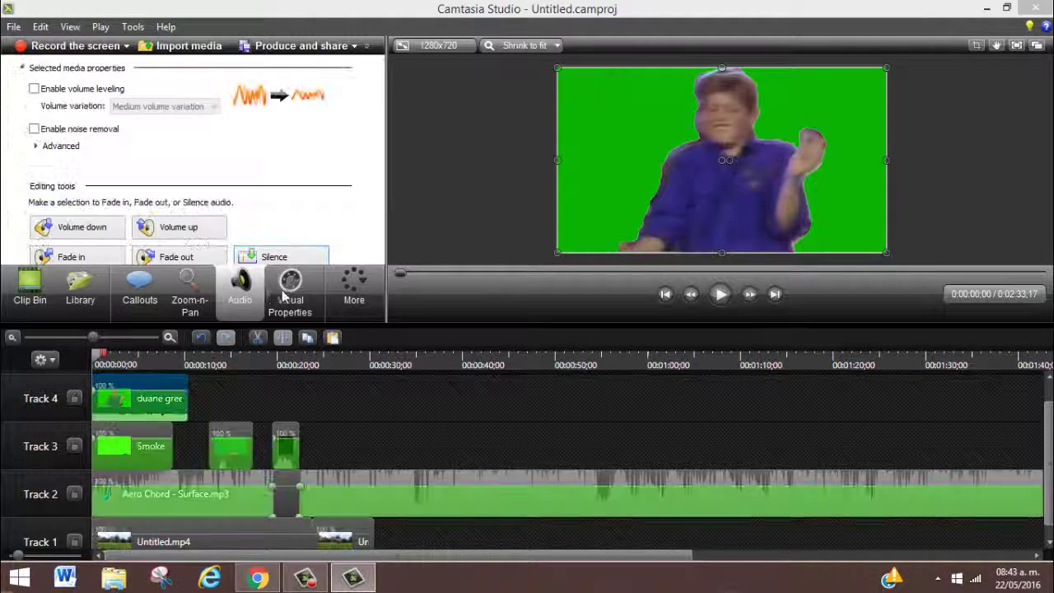
left_click(285, 295)
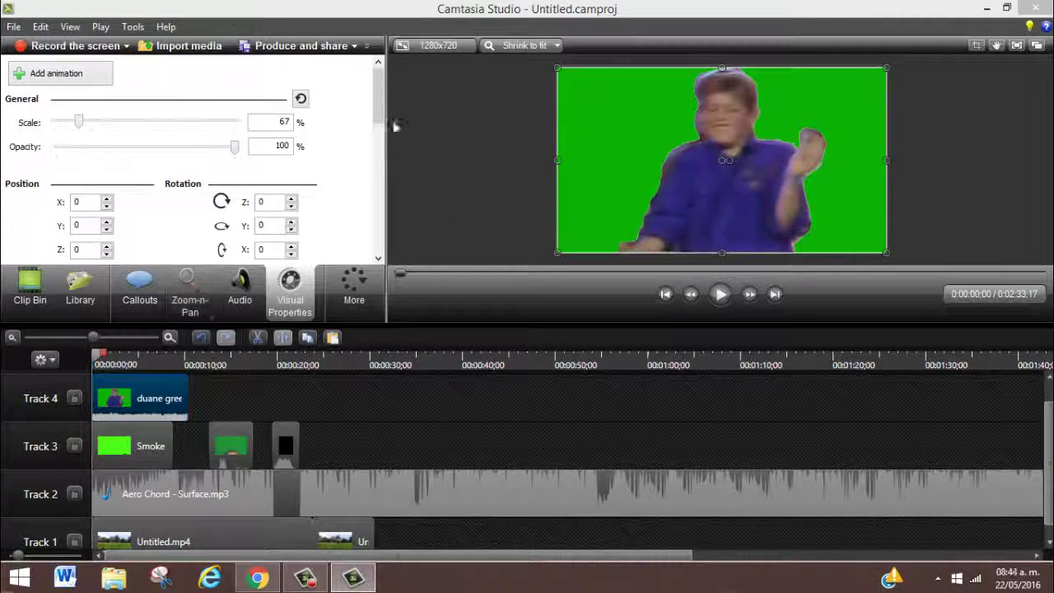
scroll(382, 111, "down", 5)
left_click(69, 183)
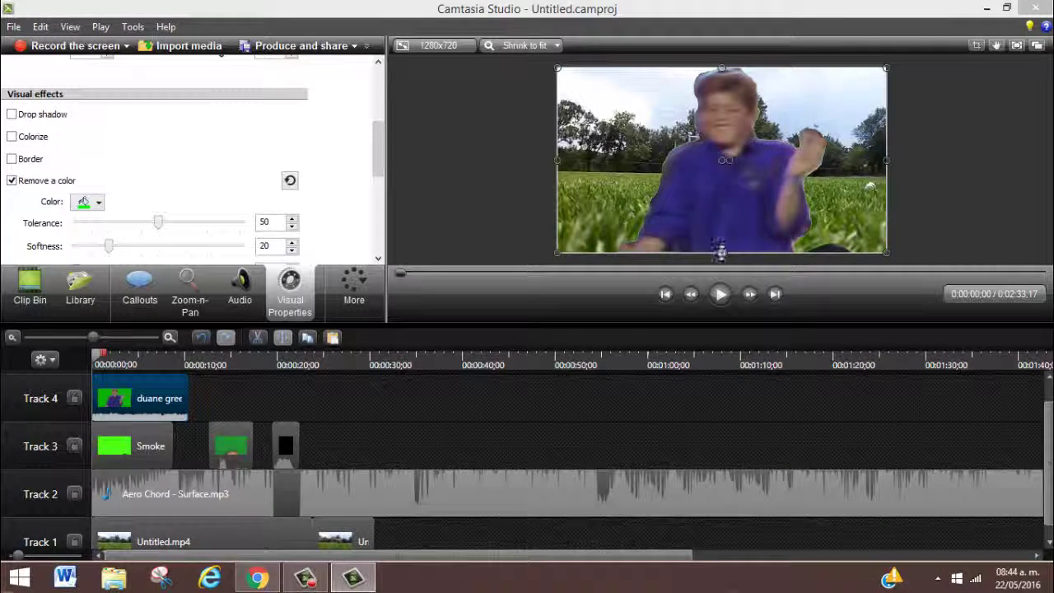
Shrink the duane clip into the upper-left corner of the canvas and play the result
left_click_drag(718, 249, 721, 138)
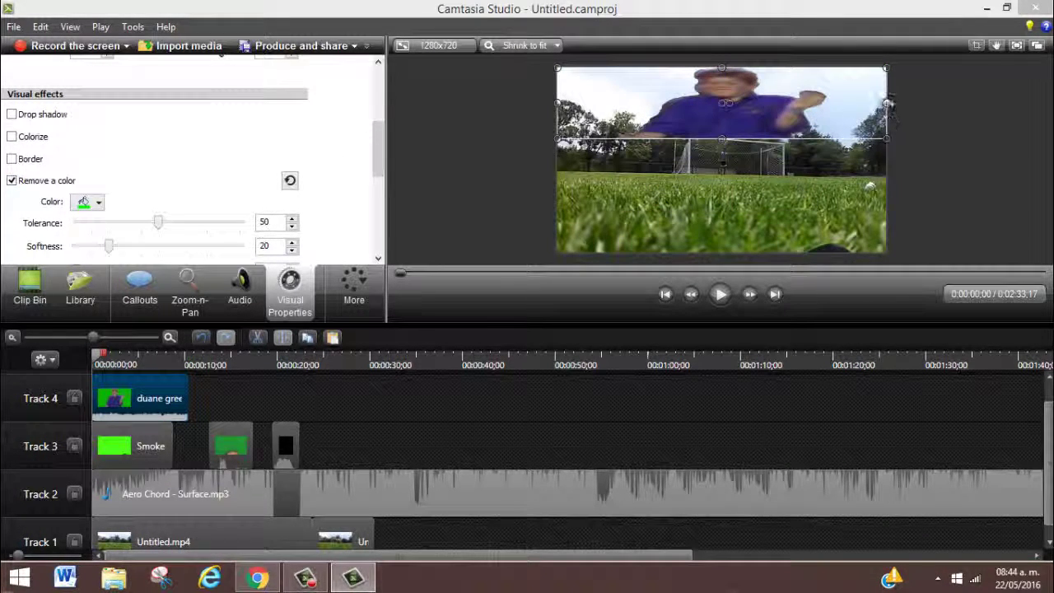
left_click_drag(891, 104, 674, 103)
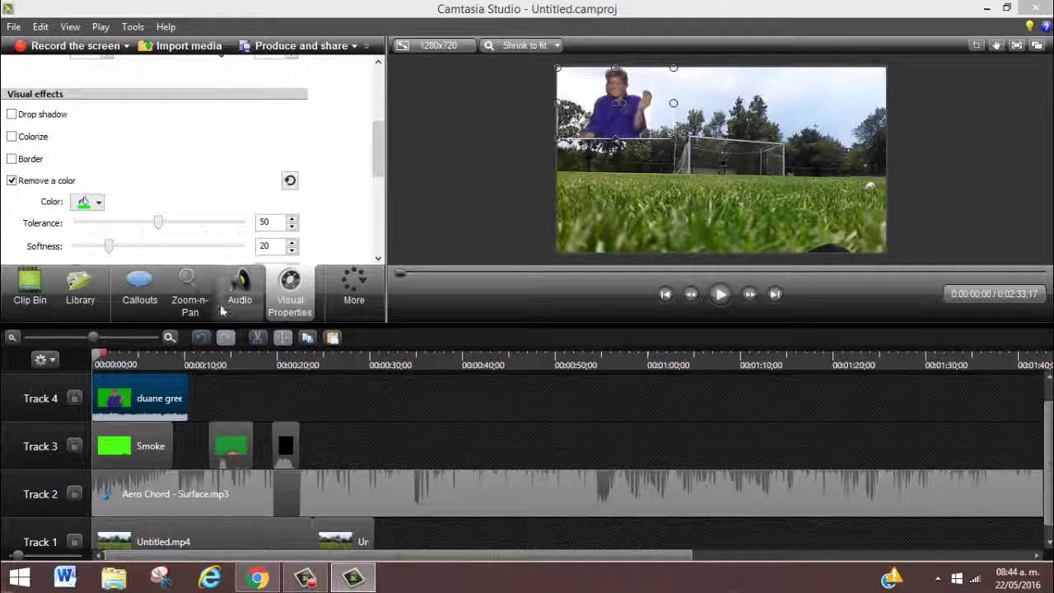
left_click(727, 296)
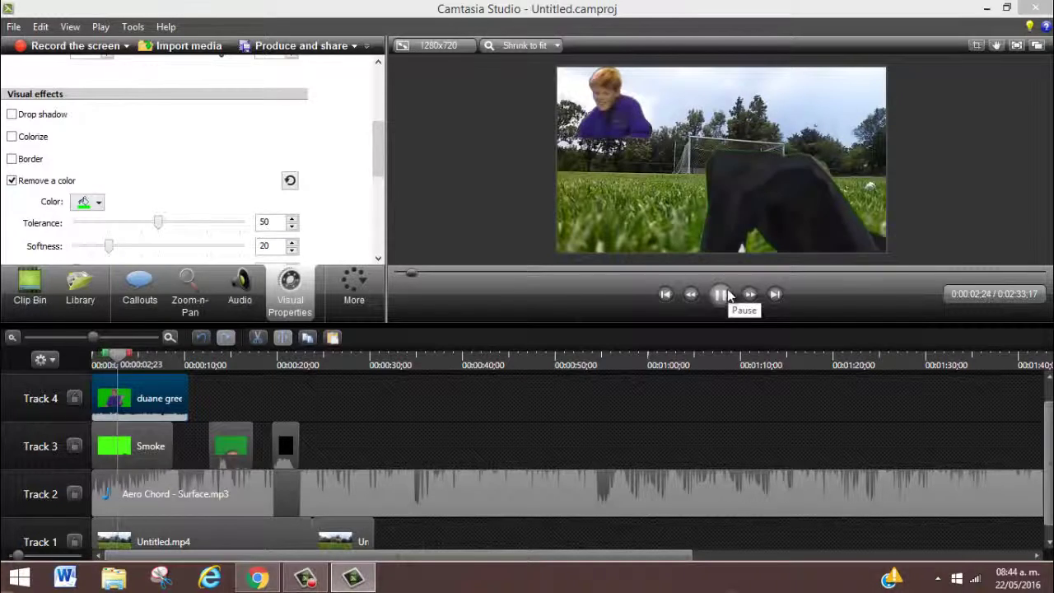
Silence the duane clip's audio and move the playhead to 0:00:22;13, at the end of the Daaamn clip
left_click(188, 362)
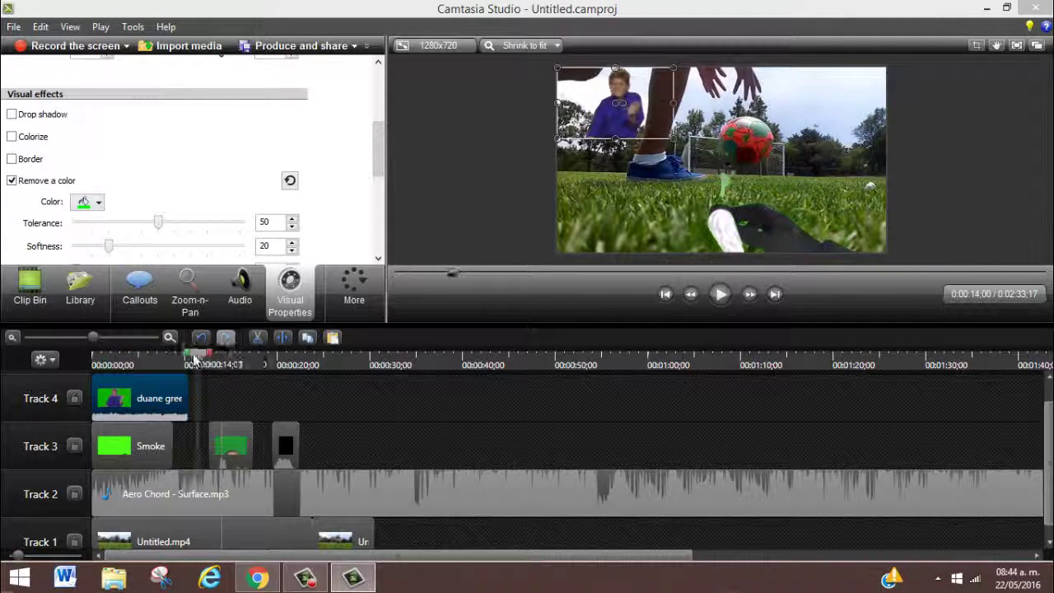
key("ctrl+a")
left_click_drag(180, 372, 313, 379)
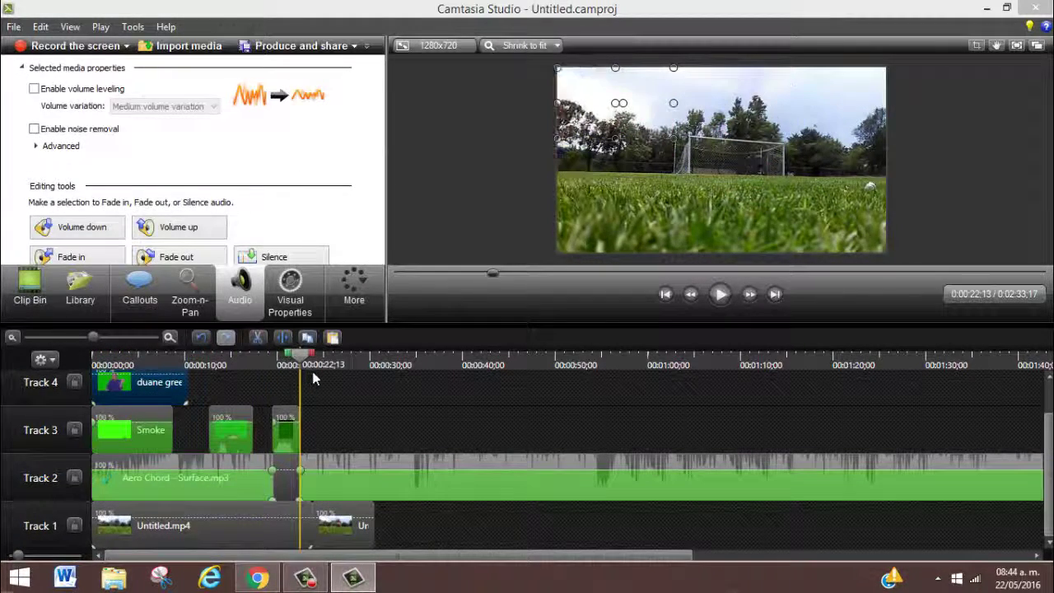
Import Snoop Dogg.mp4 onto Track 4 at 0:00:22;13 and trim its end to match the end of the football video
left_click(196, 47)
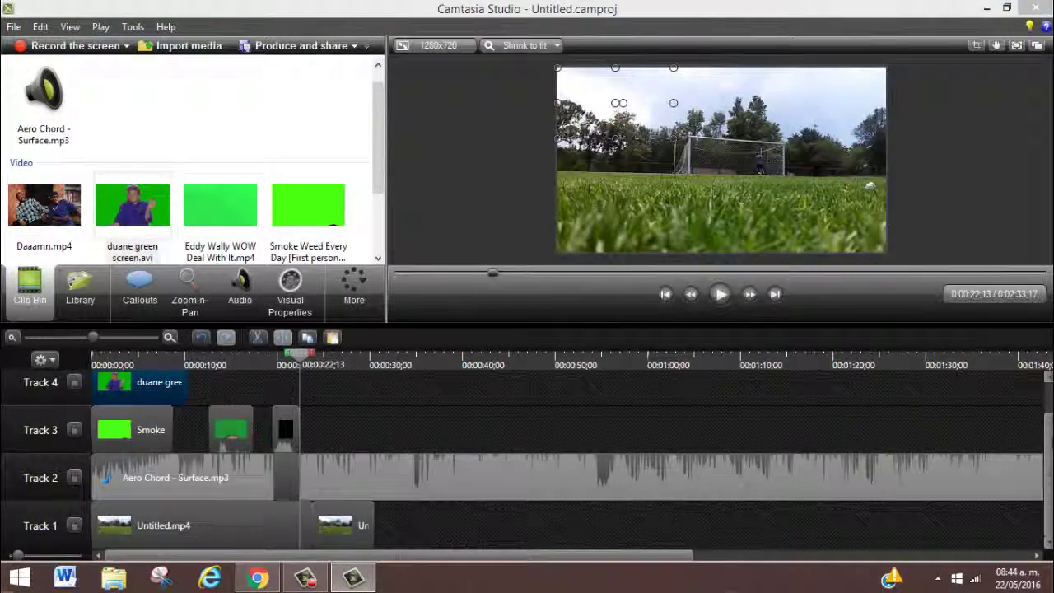
scroll(934, 445, "up", 2)
scroll(935, 446, "down", 1)
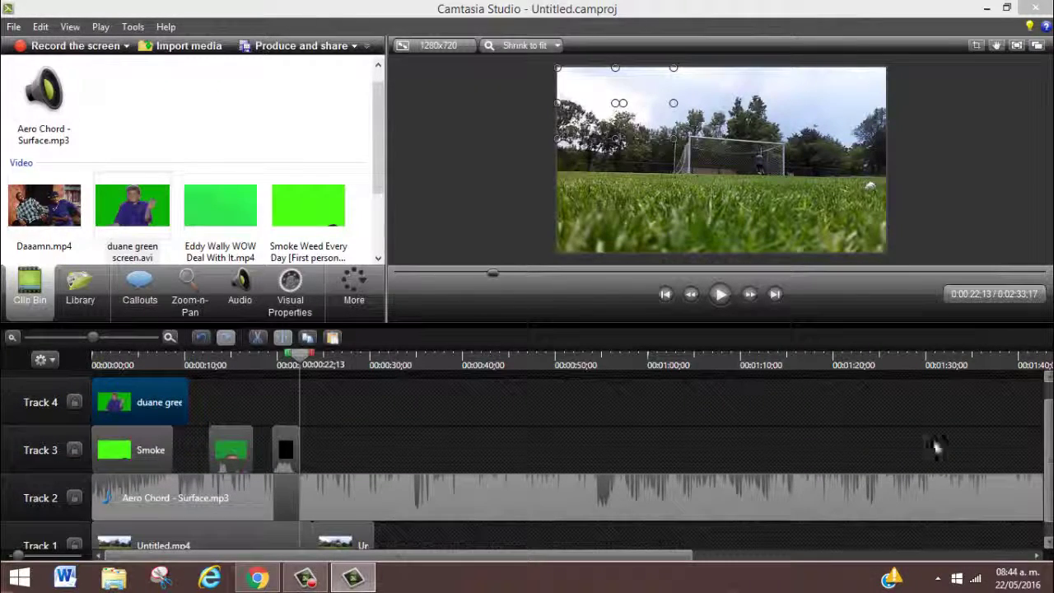
scroll(189, 181, "down", 3)
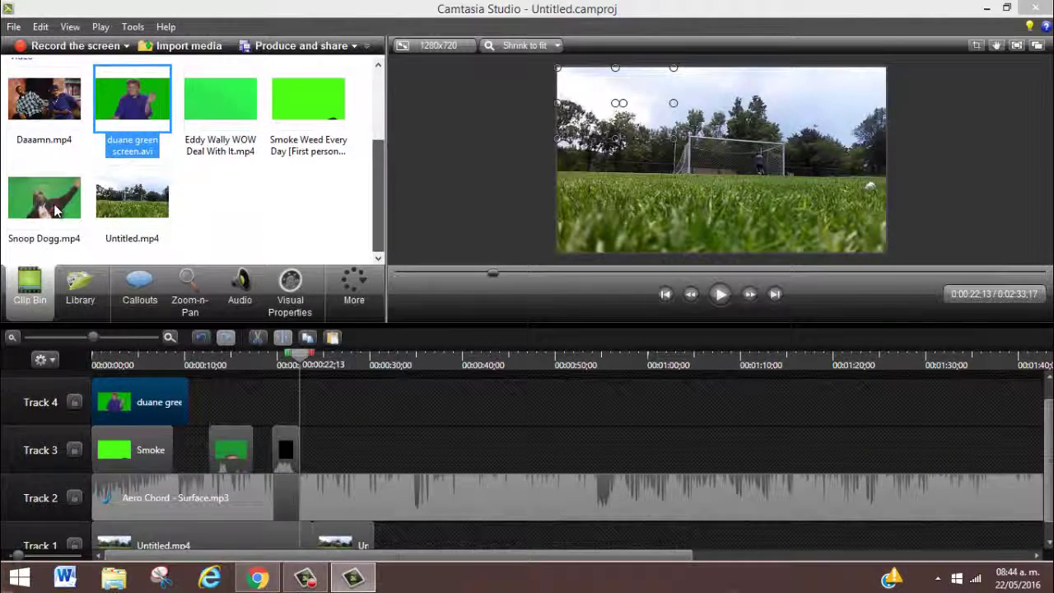
double_click(43, 198)
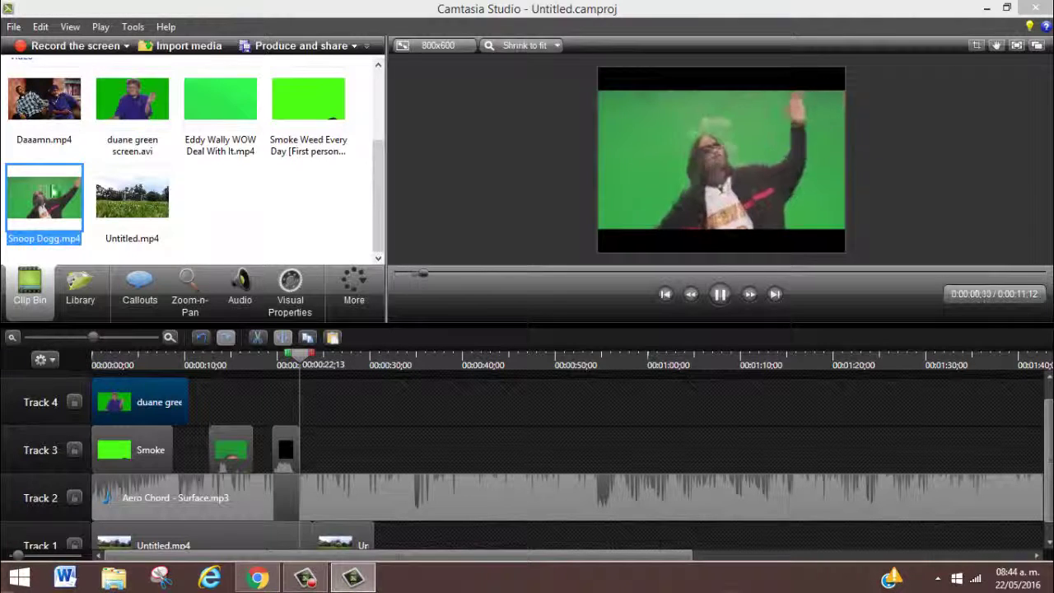
left_click_drag(303, 401, 330, 405)
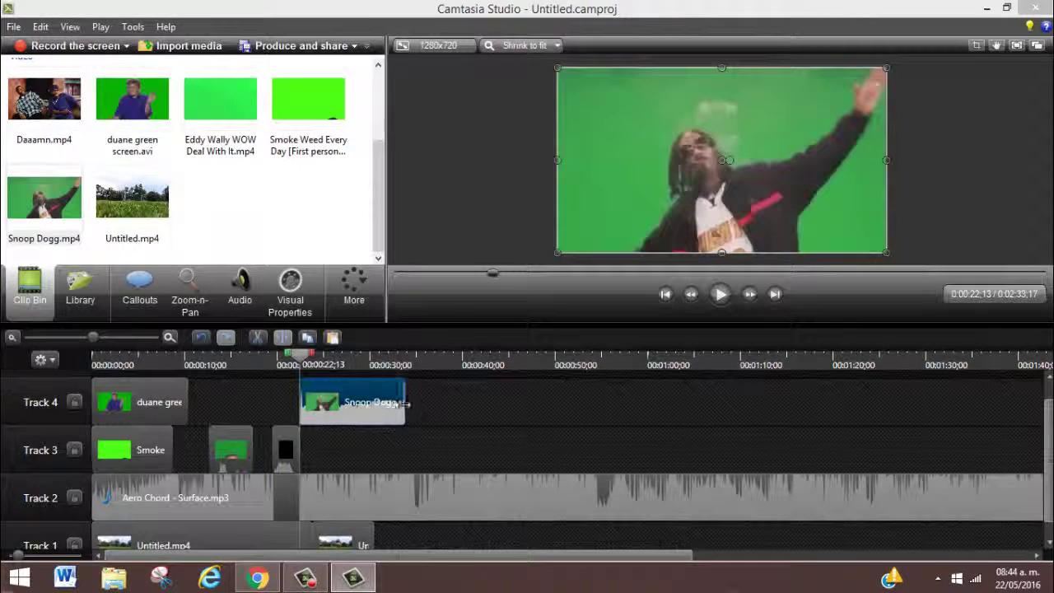
left_click_drag(406, 402, 373, 402)
Silence the audio of the Snoop Dogg clip on Track 4 and deselect the clip
left_click(240, 288)
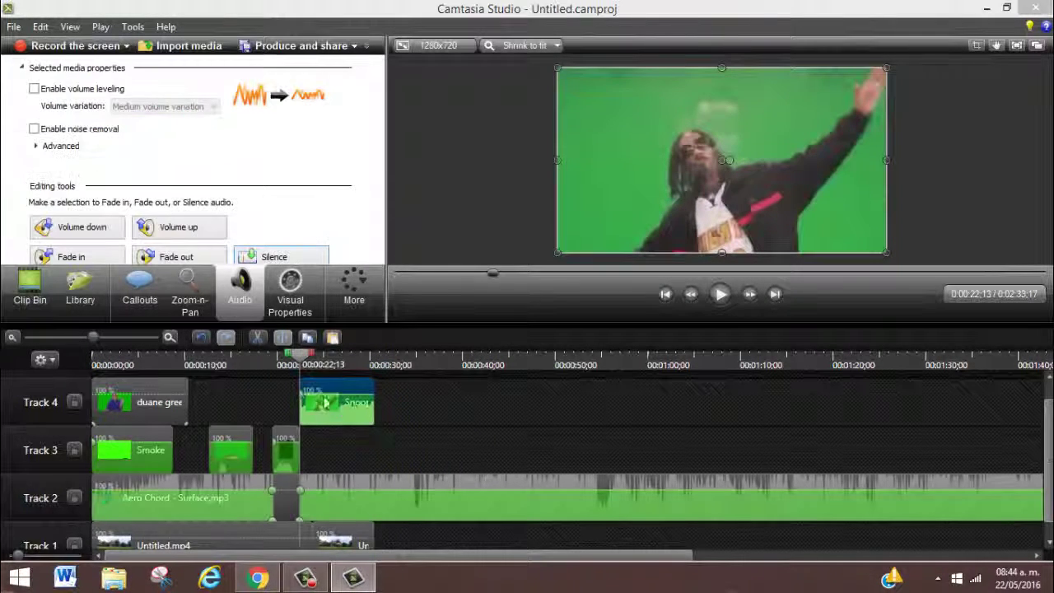
right_click(337, 409)
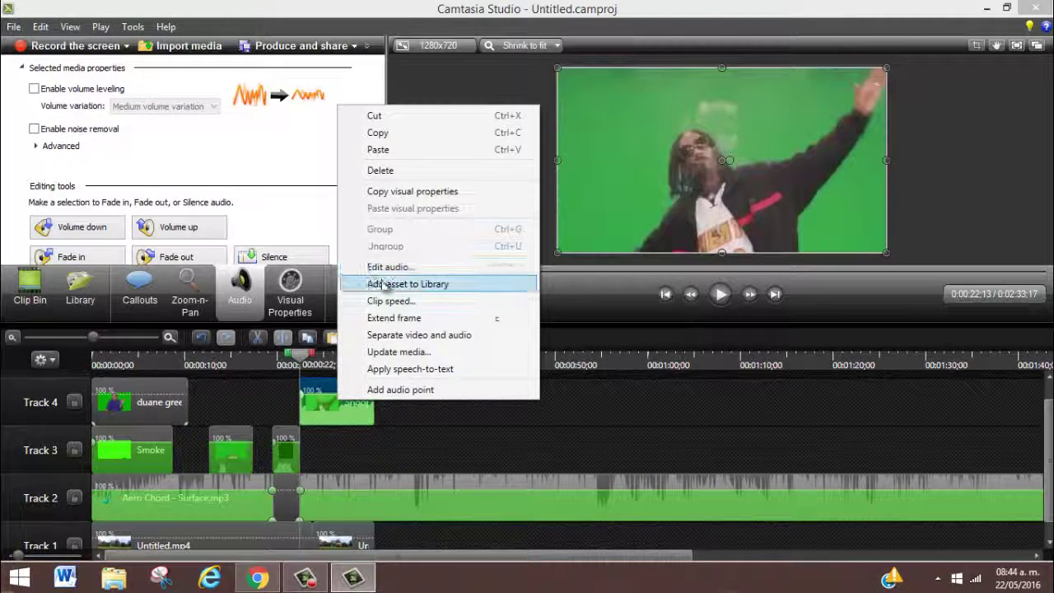
left_click(309, 269)
left_click(306, 261)
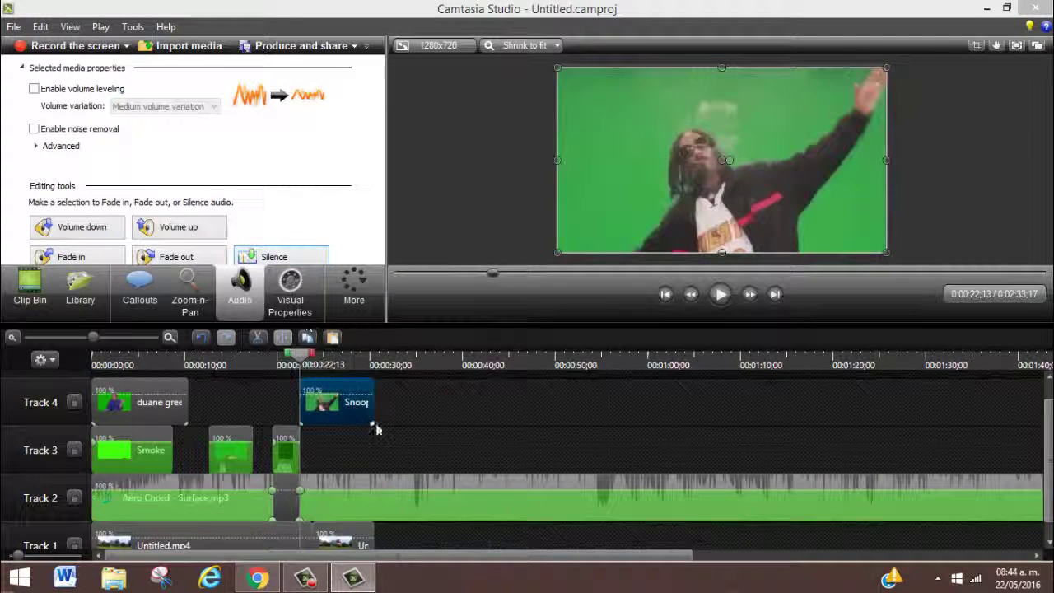
left_click(429, 418)
scroll(491, 417, "down", 1)
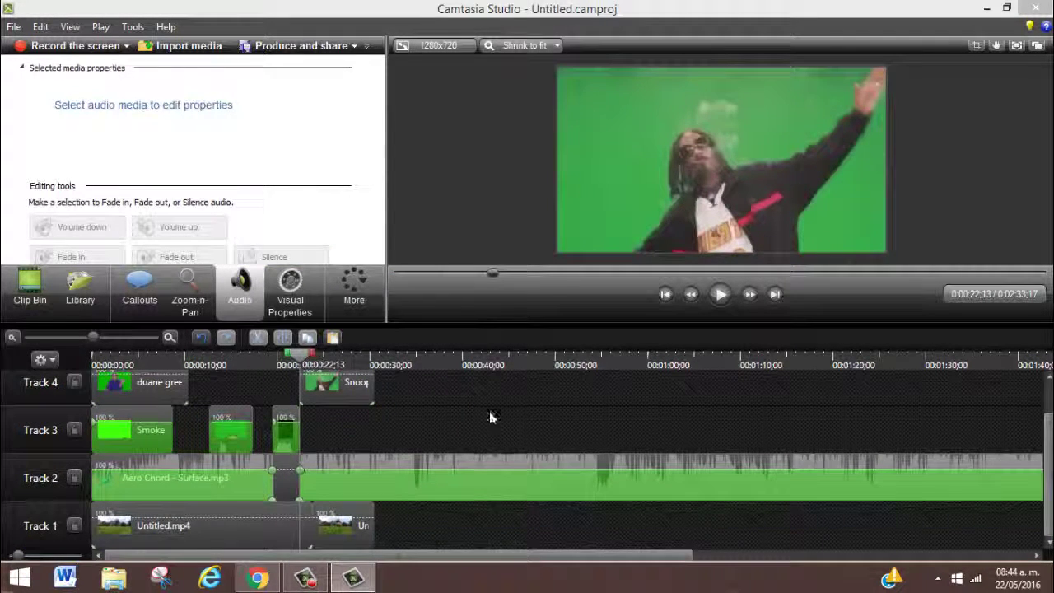
Remove the green background color from the Snoop Dogg clip on Track 4
left_click(292, 298)
left_click(325, 383)
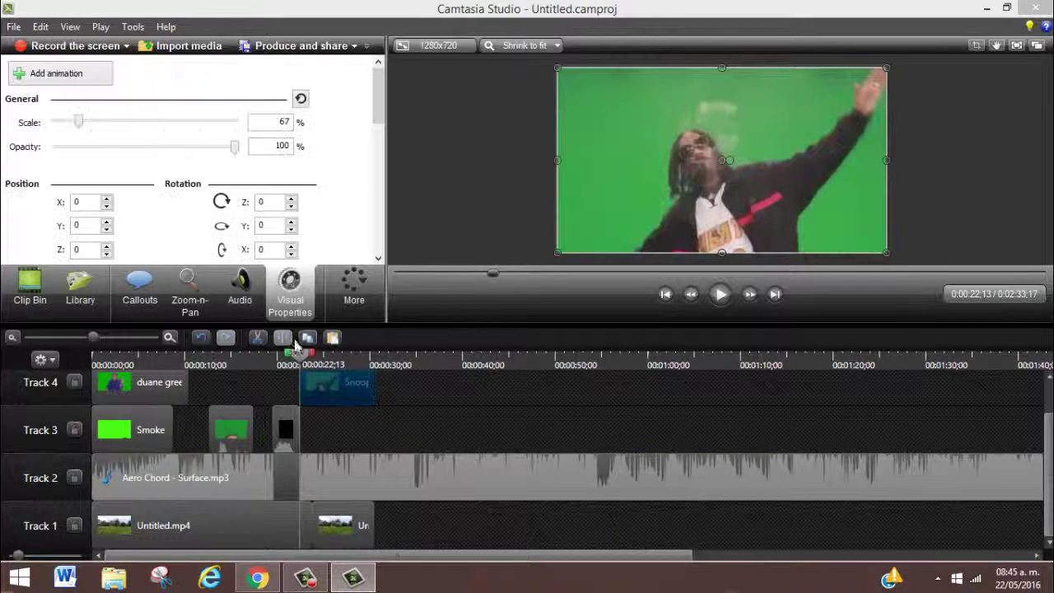
scroll(80, 162, "down", 5)
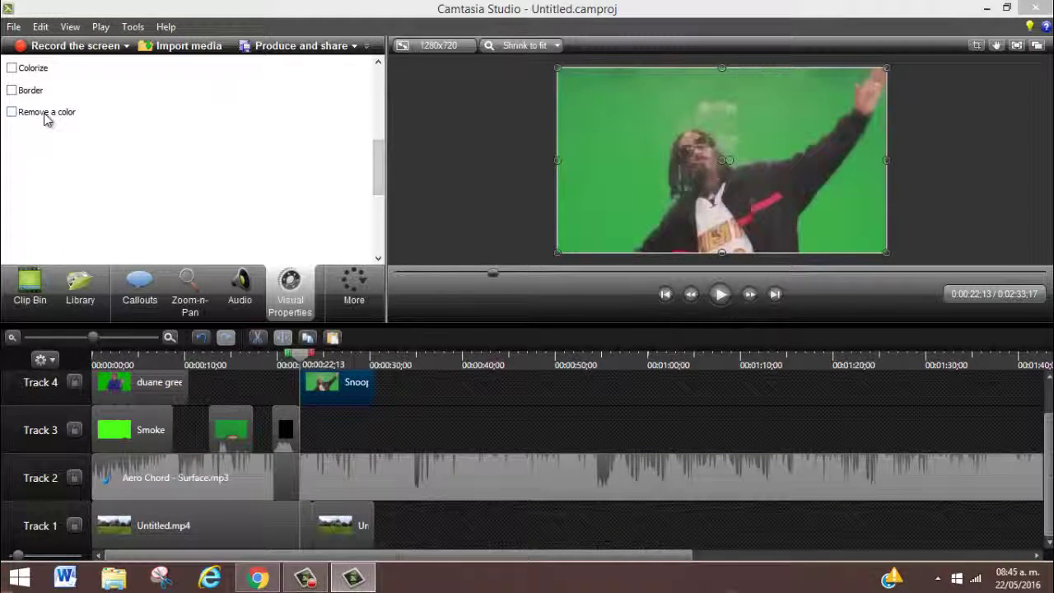
left_click(45, 116)
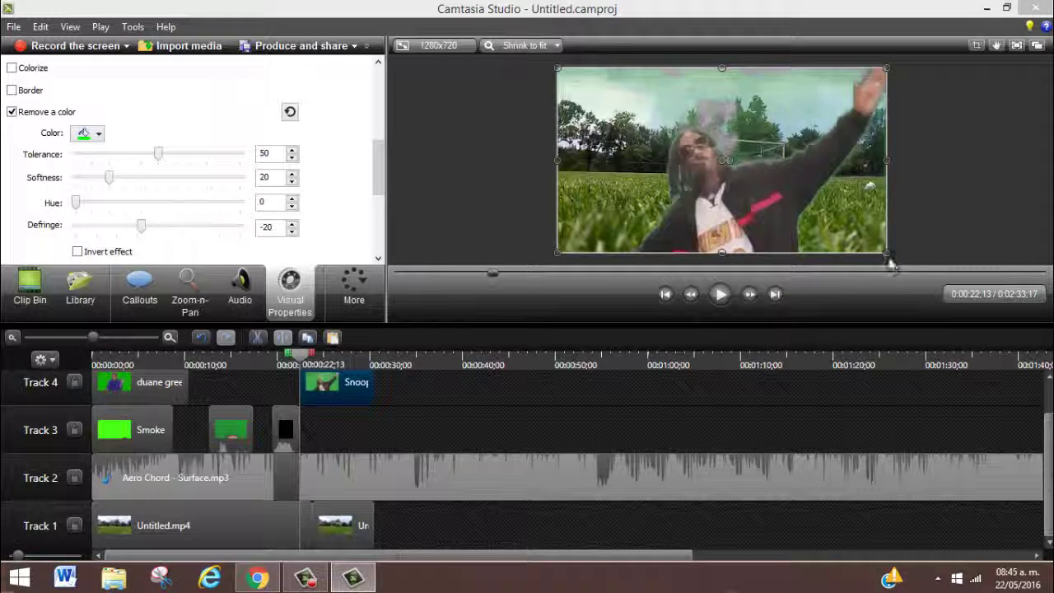
Shrink the Snoop Dogg clip into the upper-left corner of the canvas and play the montage from 0:00:17;12
left_click_drag(886, 252, 671, 133)
left_click_drag(300, 360, 253, 364)
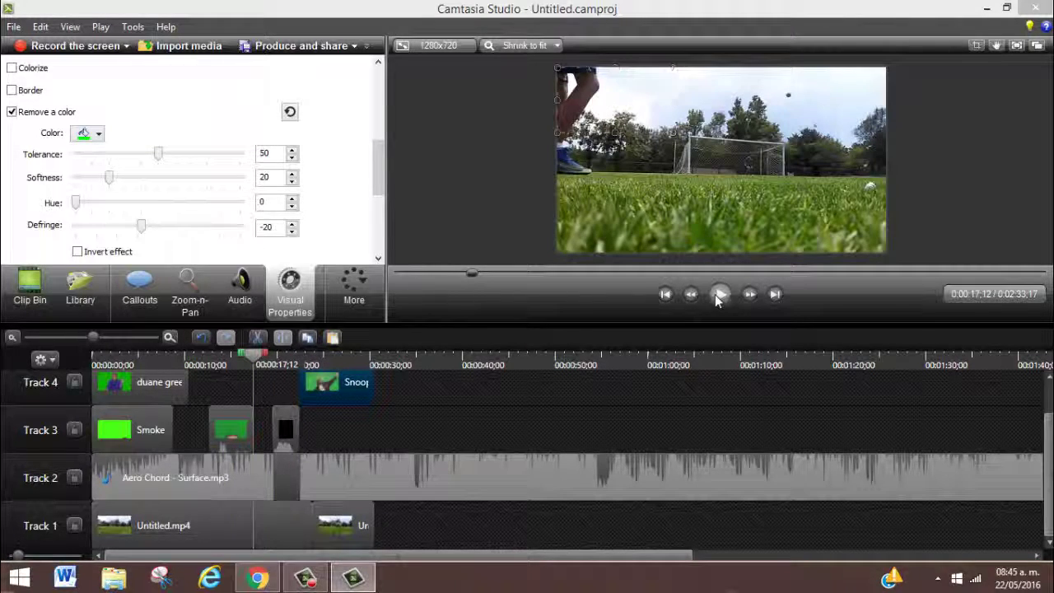
left_click(718, 294)
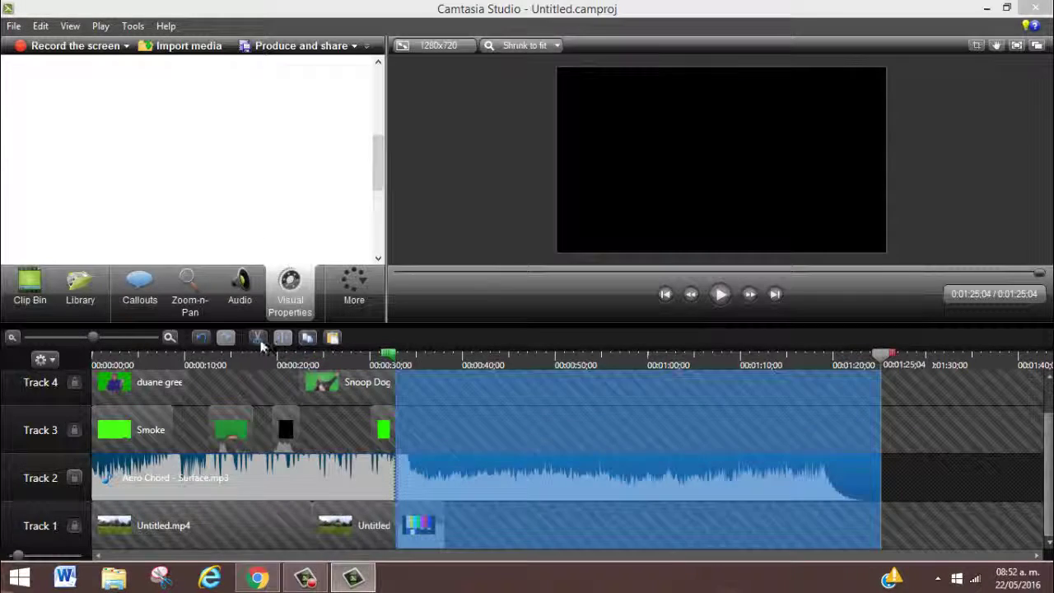
Cut the selected remainder of the Aero Chord music on Track 2, from 0:00:32;26 to 0:01:25;04
left_click(257, 337)
Import TV Turn Off Effect.mp4 from the Preparado el video folder and place it on Track 2, starting where the [No Signal] clip ends
left_click(189, 46)
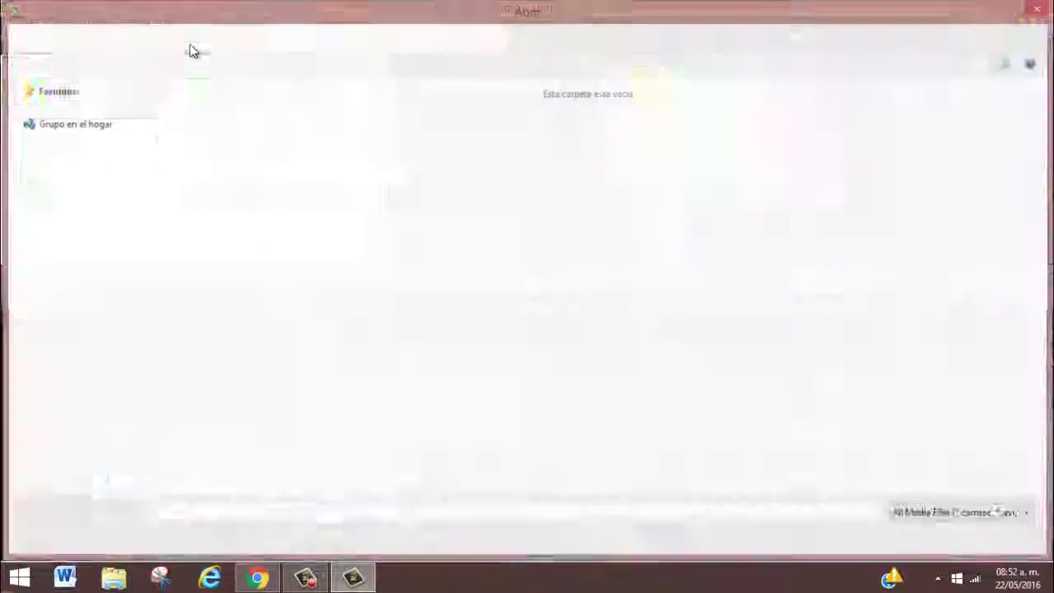
left_click(60, 318)
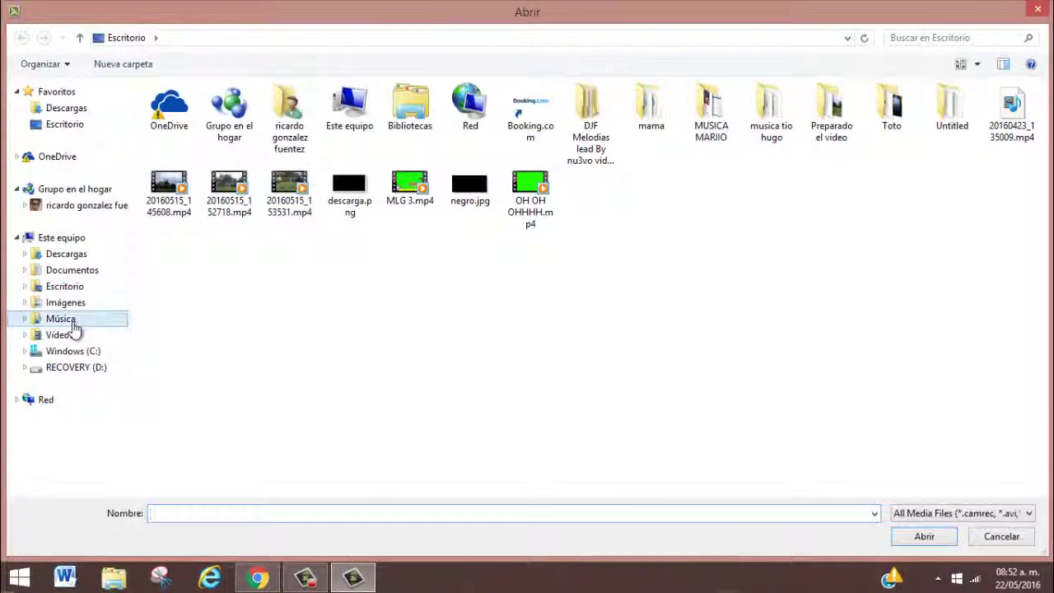
left_click(60, 334)
left_click(196, 167)
double_click(196, 167)
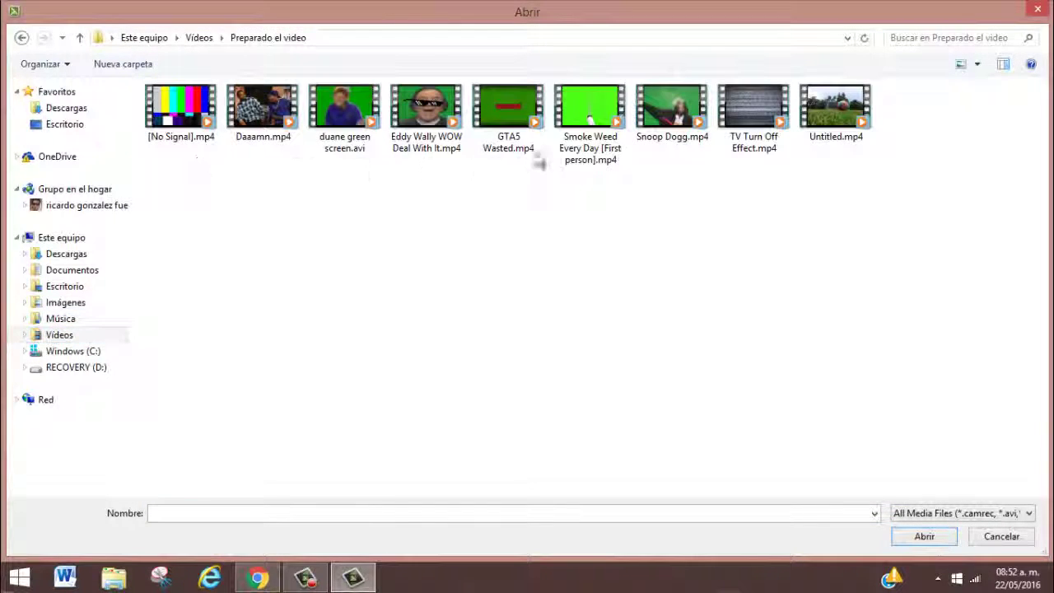
double_click(731, 146)
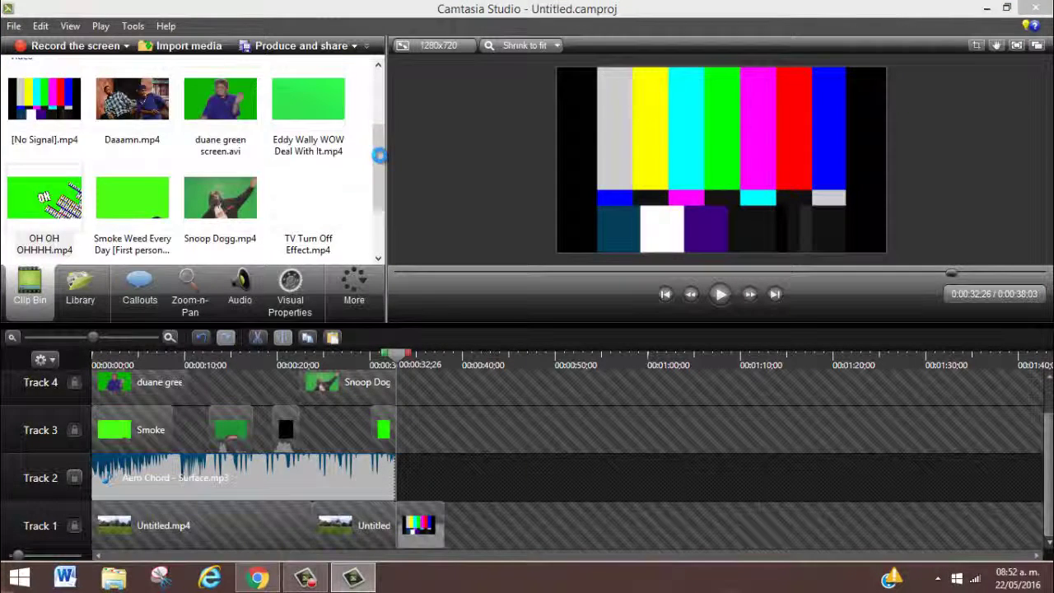
left_click_drag(424, 492, 455, 516)
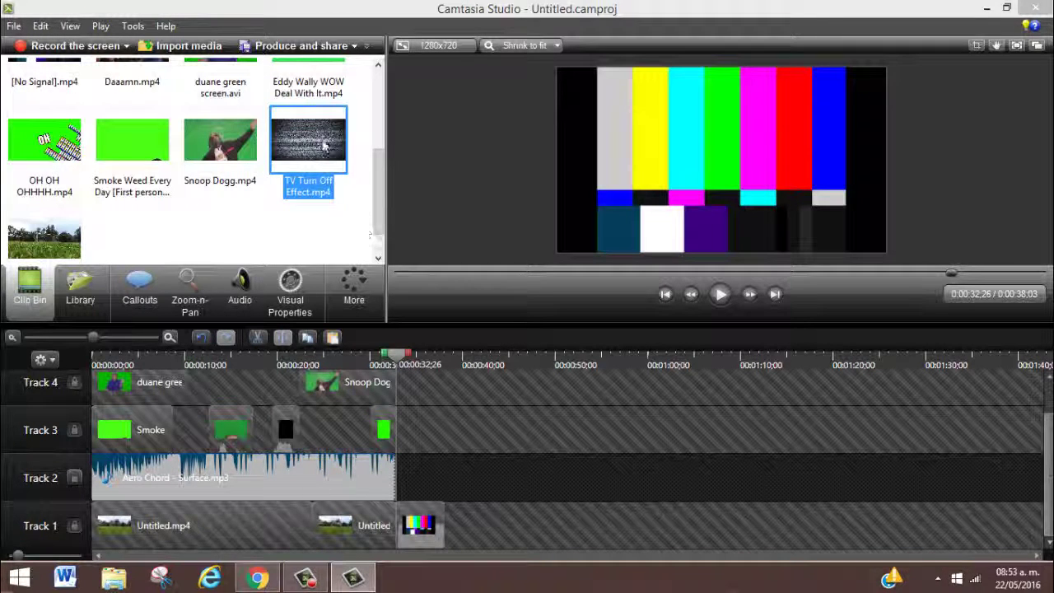
mouse_move(463, 497)
left_mouse_down()
mouse_move(477, 483)
mouse_move(467, 486)
left_mouse_up()
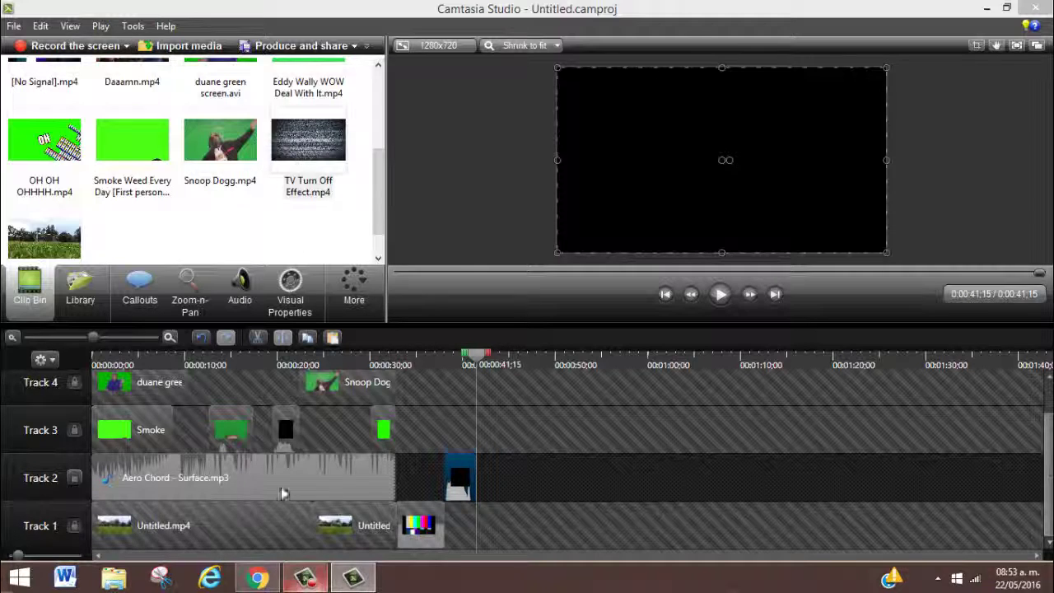
left_click(298, 583)
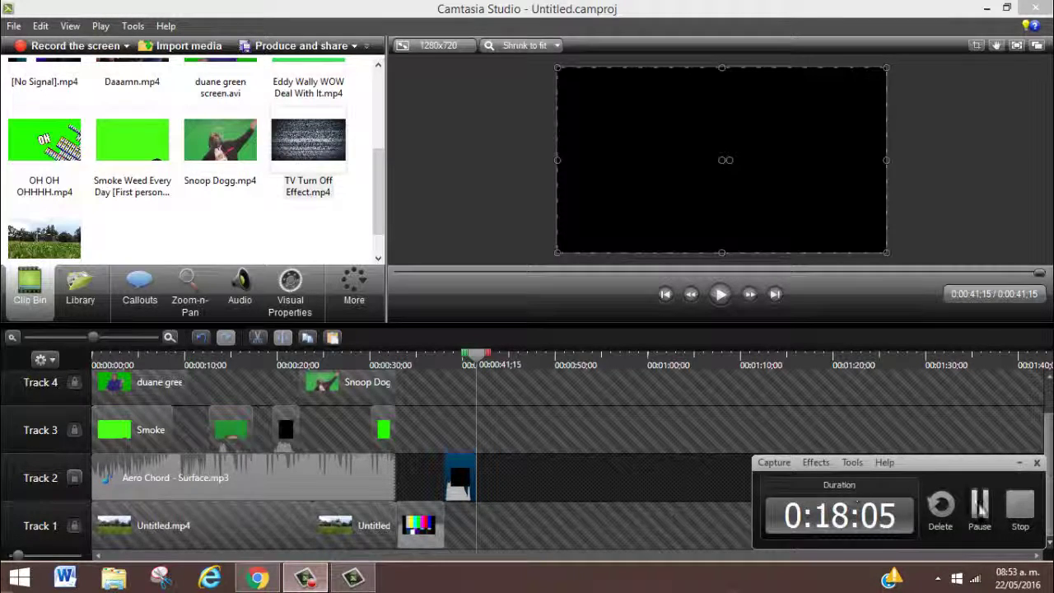